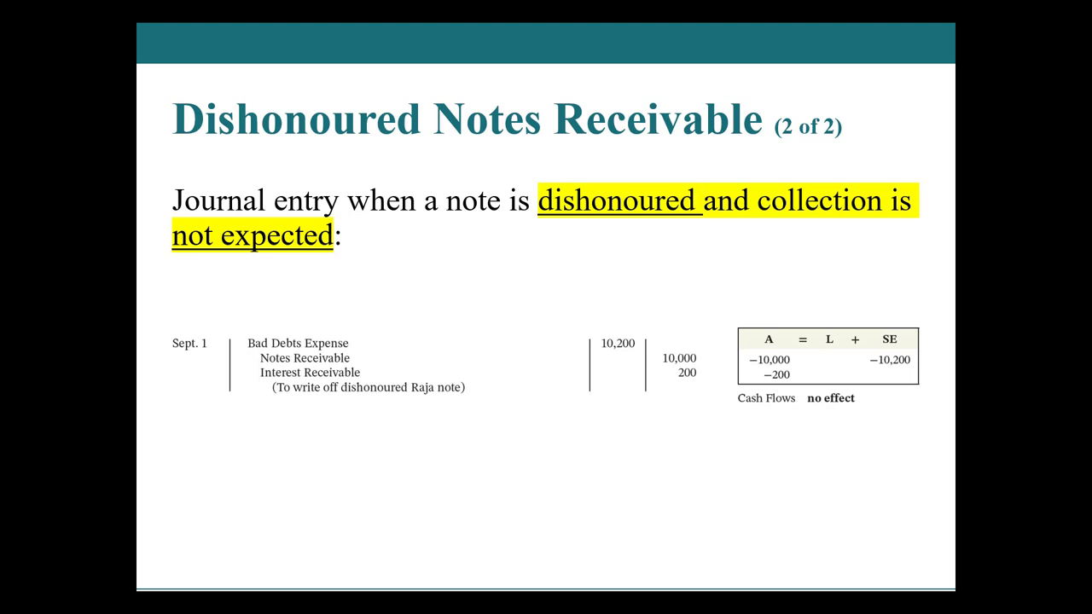
- Advance to the You Try! practice slide and switch to the W8_examples workbook in Excel
{"action": "key", "text": "Right"}
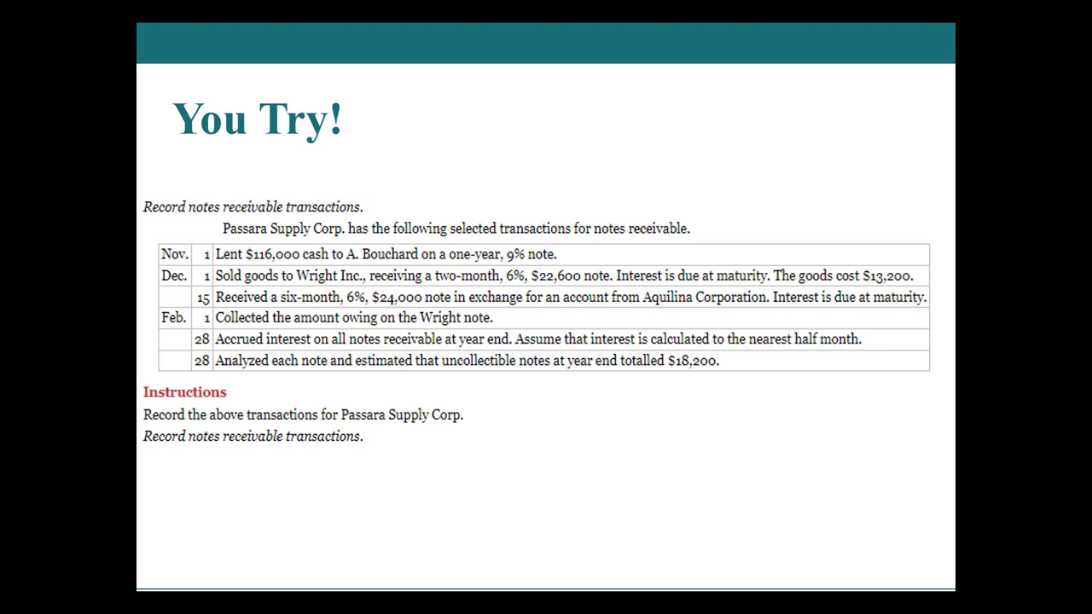
{"action": "key", "text": "alt+Tab"}
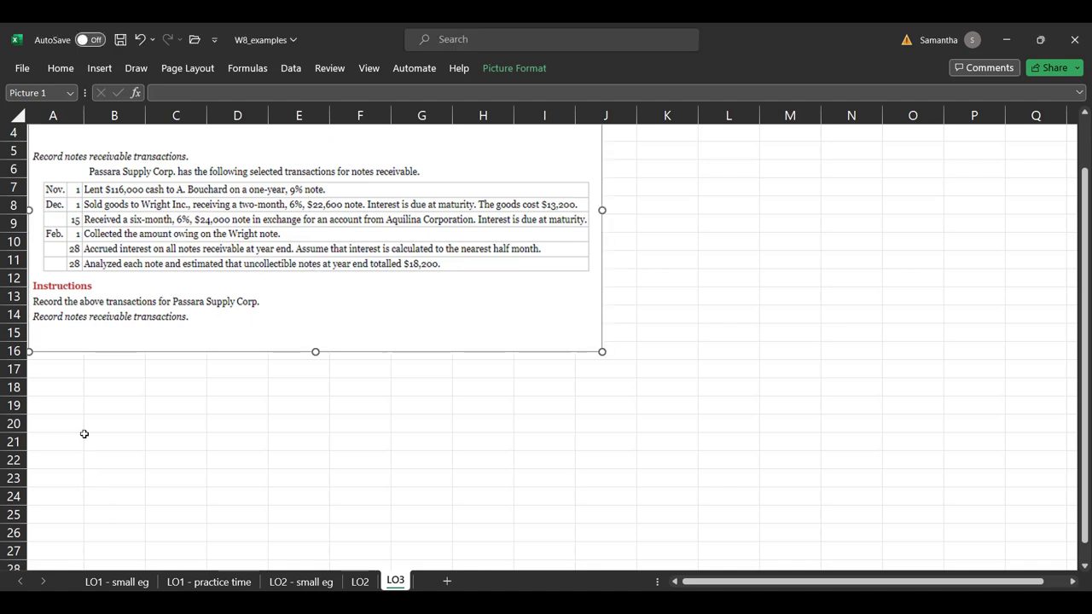
{"action": "left_click", "coordinate": [43, 370]}
{"action": "type", "text": "Nov"}
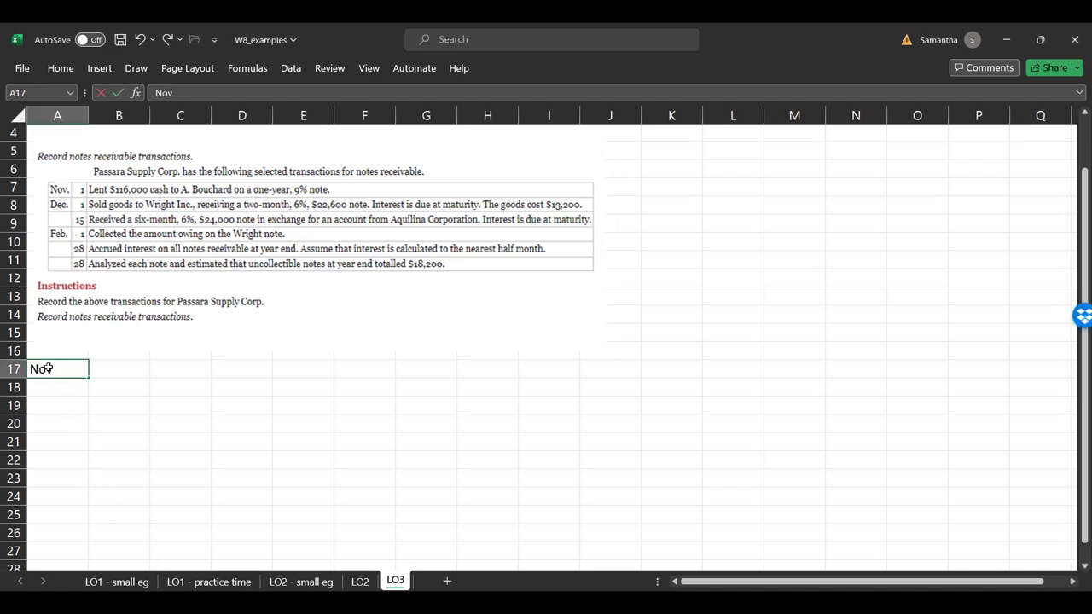
{"action": "key", "text": "Tab"}
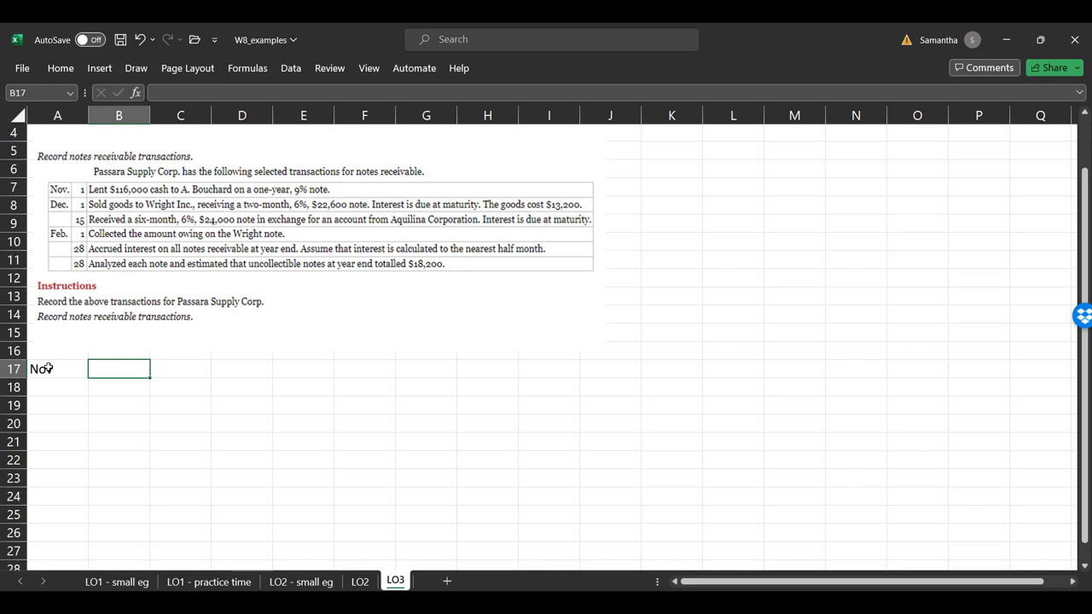
- Enter the transaction date Nov 1 in cell A17 of the LO3 sheet
{"action": "left_click", "coordinate": [48, 369]}
{"action": "type", "text": "Nov 1"}
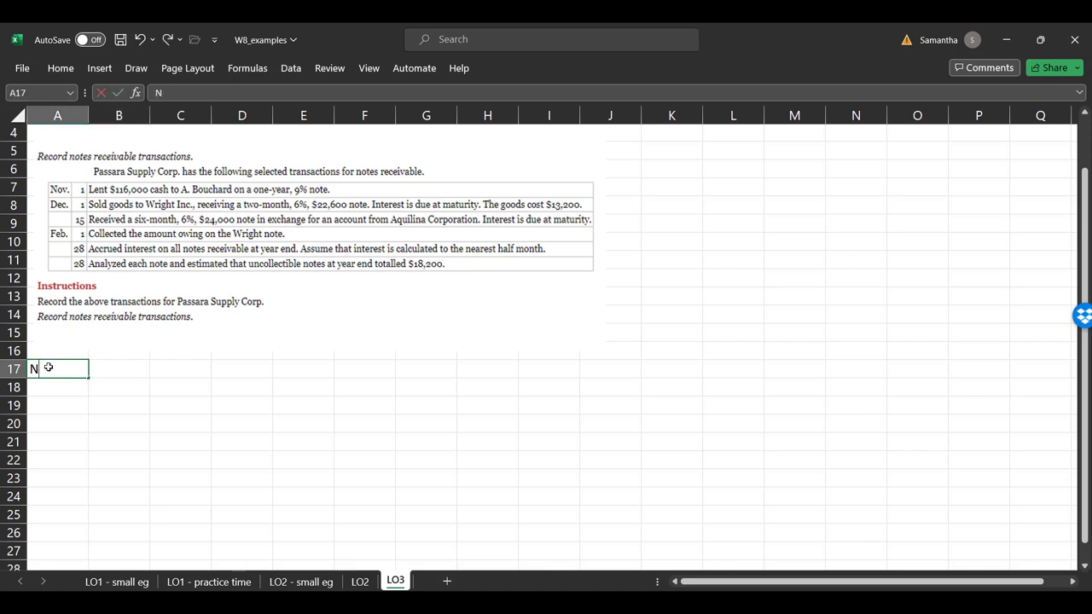
{"action": "key", "text": "ctrl+Return"}
{"action": "key", "text": "Tab"}
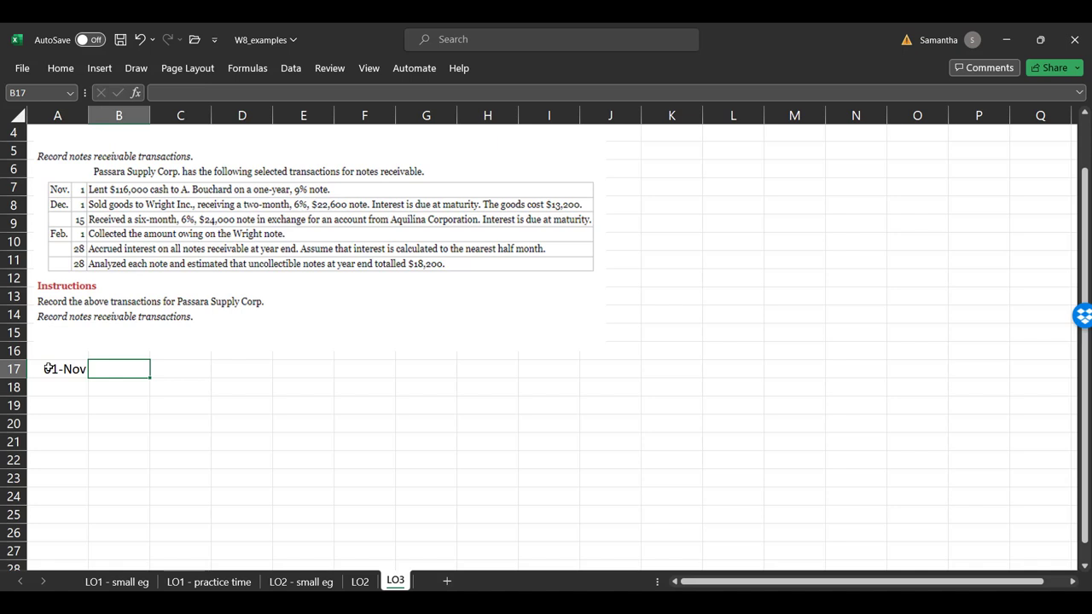
{"action": "type", "text": "Note Re"}
{"action": "key", "text": "BackSpace"}
{"action": "key", "text": "BackSpace"}
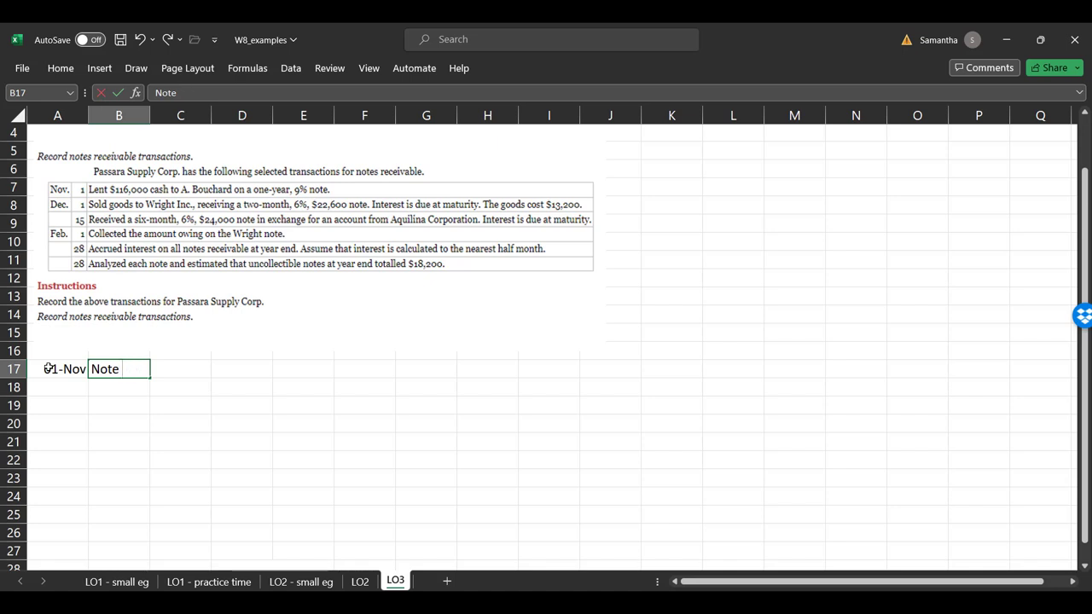
{"action": "key", "text": "BackSpace"}
{"action": "key", "text": "BackSpace"}
{"action": "key", "text": "BackSpace"}
{"action": "key", "text": "BackSpace"}
{"action": "key", "text": "BackSpace"}
- Record the November debit line with "Dr. Note receivable" in B17 and 116,000 in D17
{"action": "type", "text": "Dr./ D"}
{"action": "key", "text": "BackSpace"}
{"action": "key", "text": "BackSpace"}
{"action": "key", "text": "BackSpace"}
{"action": "type", "text": "Notre"}
{"action": "key", "text": "BackSpace"}
{"action": "key", "text": "BackSpace"}
{"action": "type", "text": "e receive"}
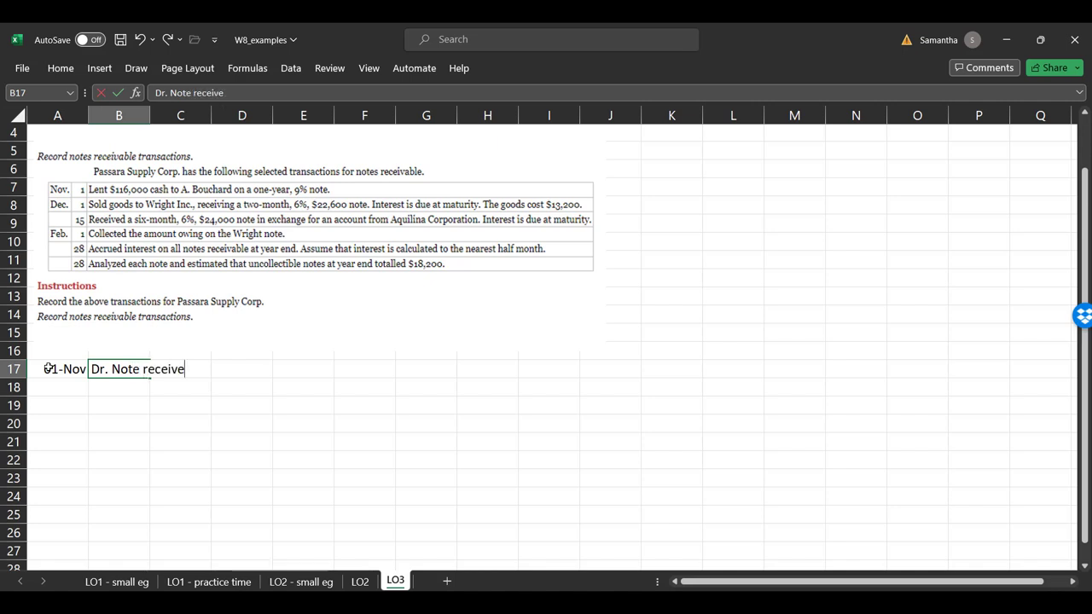
{"action": "key", "text": "BackSpace"}
{"action": "type", "text": "able"}
{"action": "key", "text": "Tab"}
{"action": "key", "text": "Tab"}
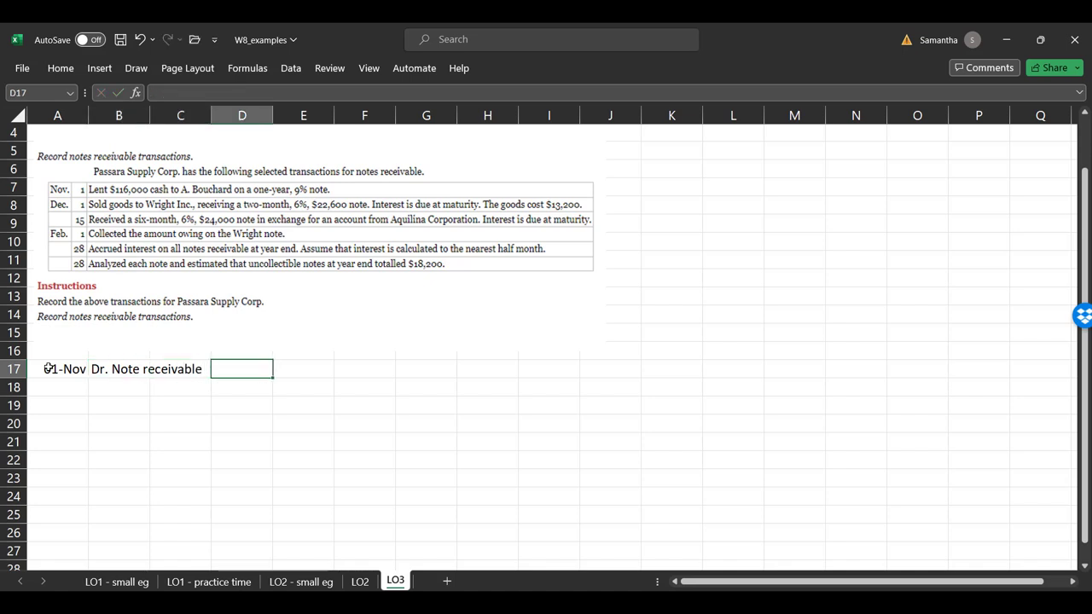
{"action": "type", "text": "116,000"}
{"action": "key", "text": "Return"}
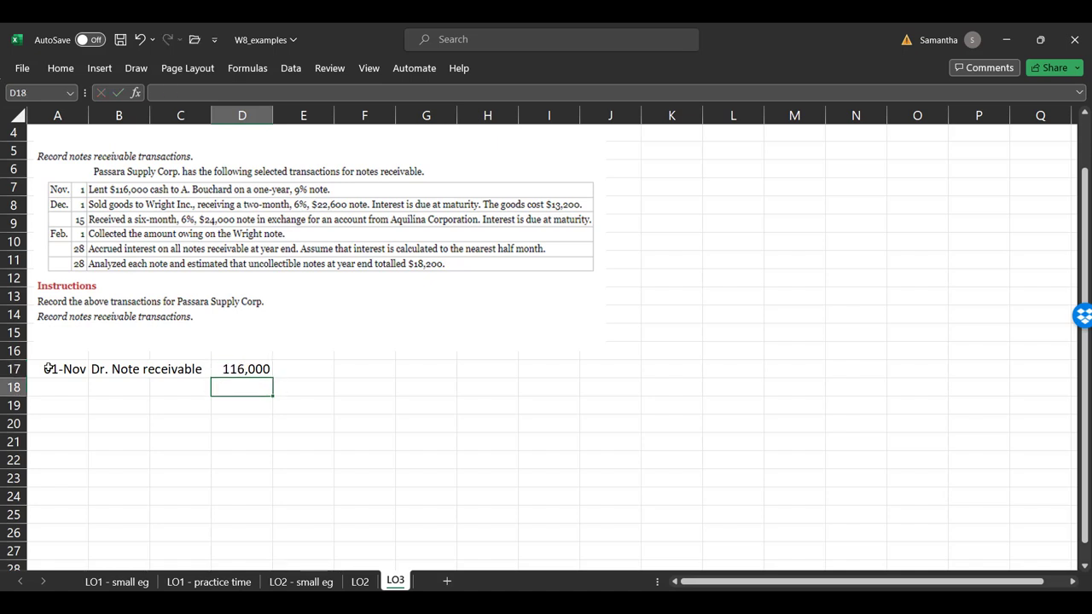
- Copy the 116,000 debit amount into E18 and enter "Cr. Cash" in C18 as the credit line
{"action": "key", "text": "Up"}
{"action": "key", "text": "ctrl+c"}
{"action": "key", "text": "Down"}
{"action": "key", "text": "Right"}
{"action": "key", "text": "ctrl+v"}
{"action": "key", "text": "Left"}
{"action": "key", "text": "Left"}
{"action": "key", "text": "Left"}
{"action": "key", "text": "Right"}
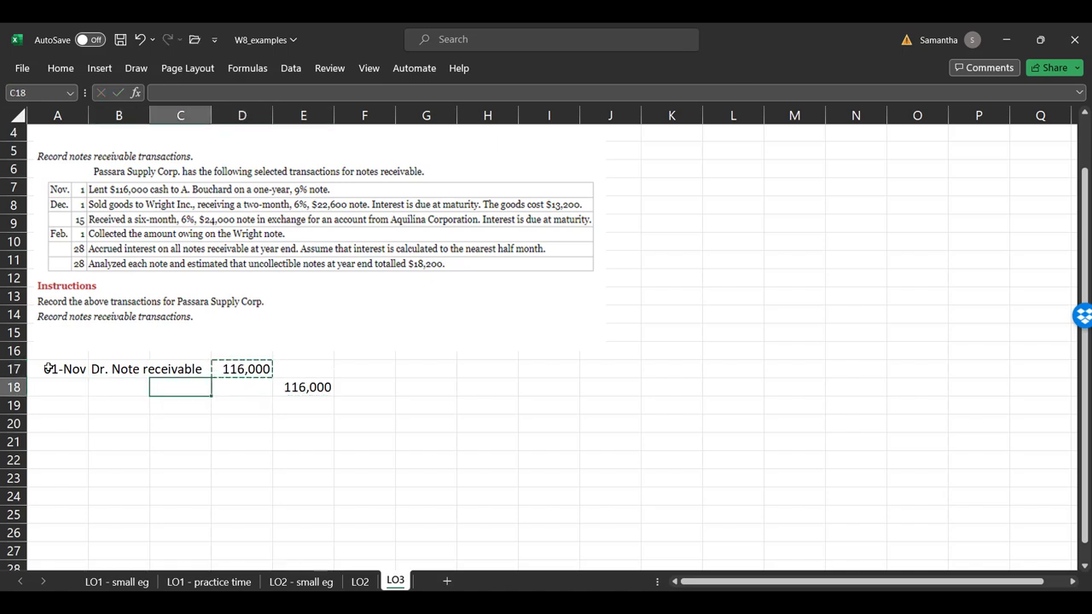
{"action": "type", "text": "Cr. Cash"}
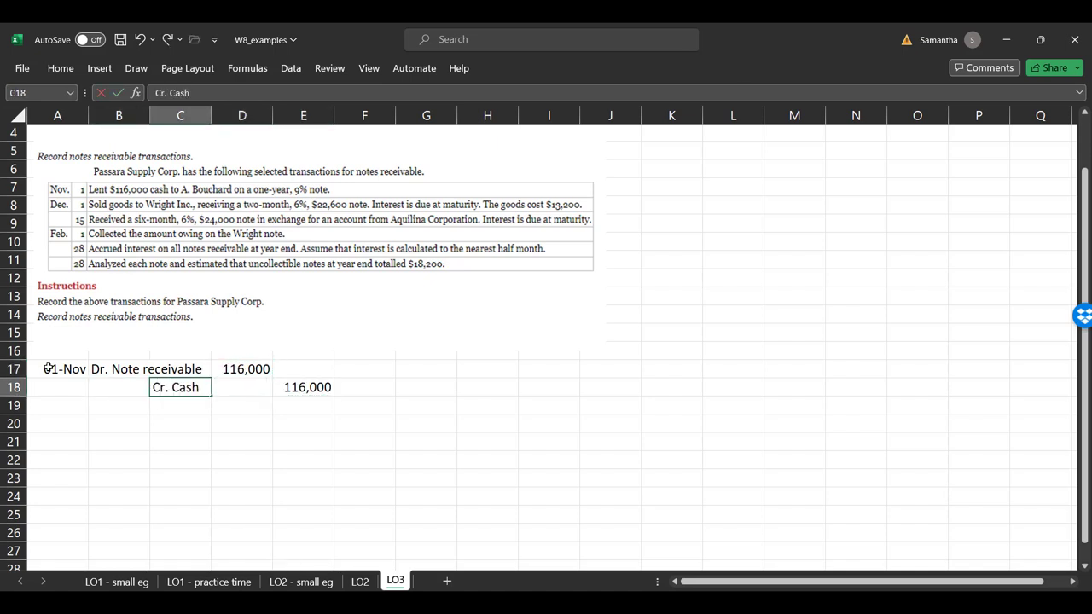
{"action": "key", "text": "Return"}
- Enter the explanation "To reflect the amount lended to" followed by the borrower's name in B19
{"action": "key", "text": "Left"}
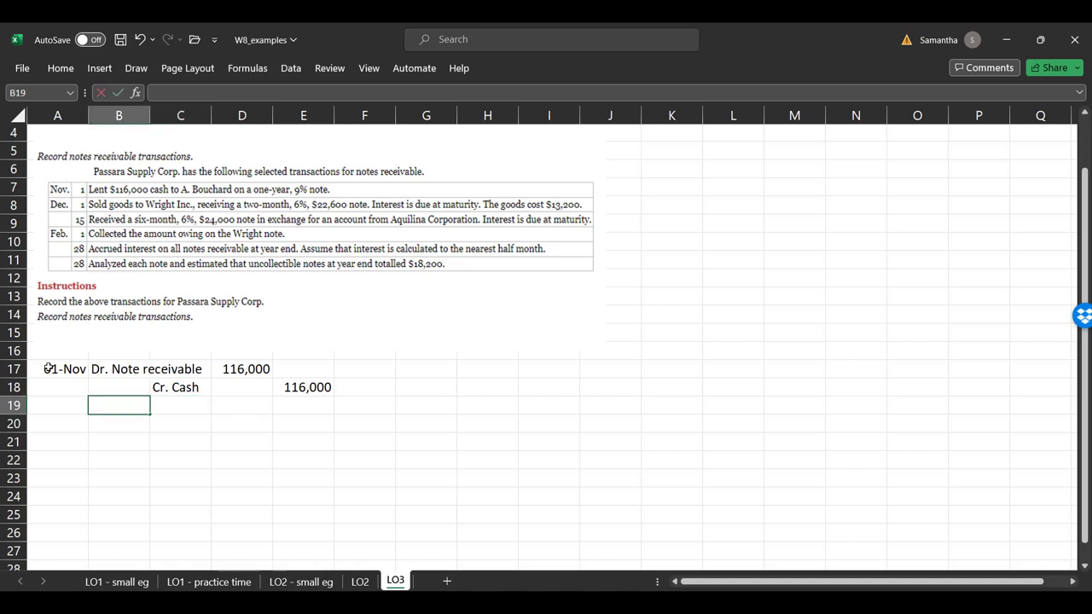
{"action": "type", "text": "To reflect the"}
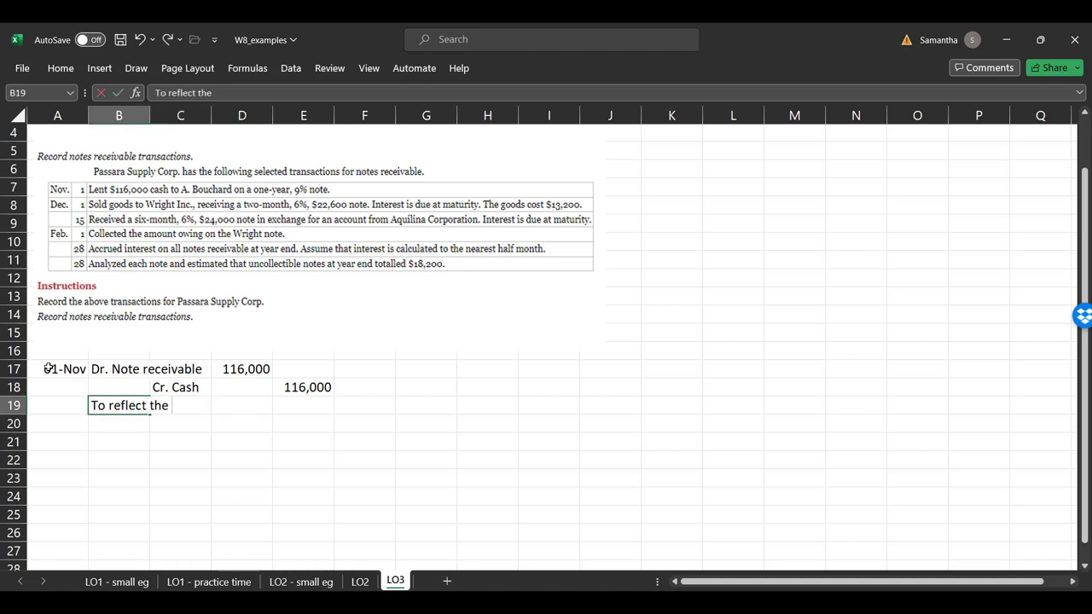
{"action": "type", "text": " amount lendd"}
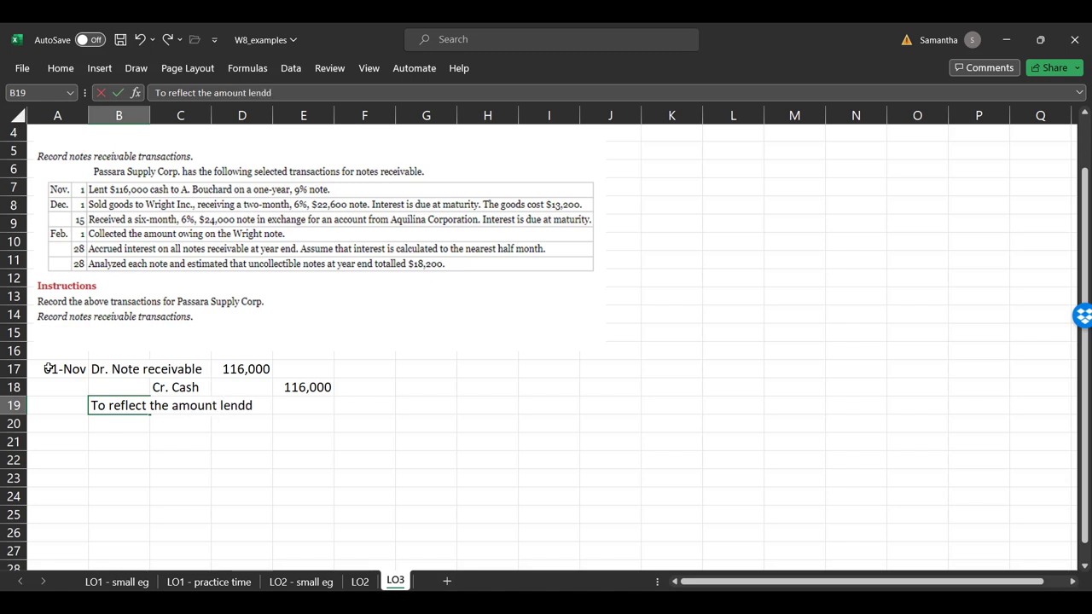
{"action": "key", "text": "BackSpace"}
{"action": "type", "text": "ed to A Bouchard"}
{"action": "key", "text": "Return"}
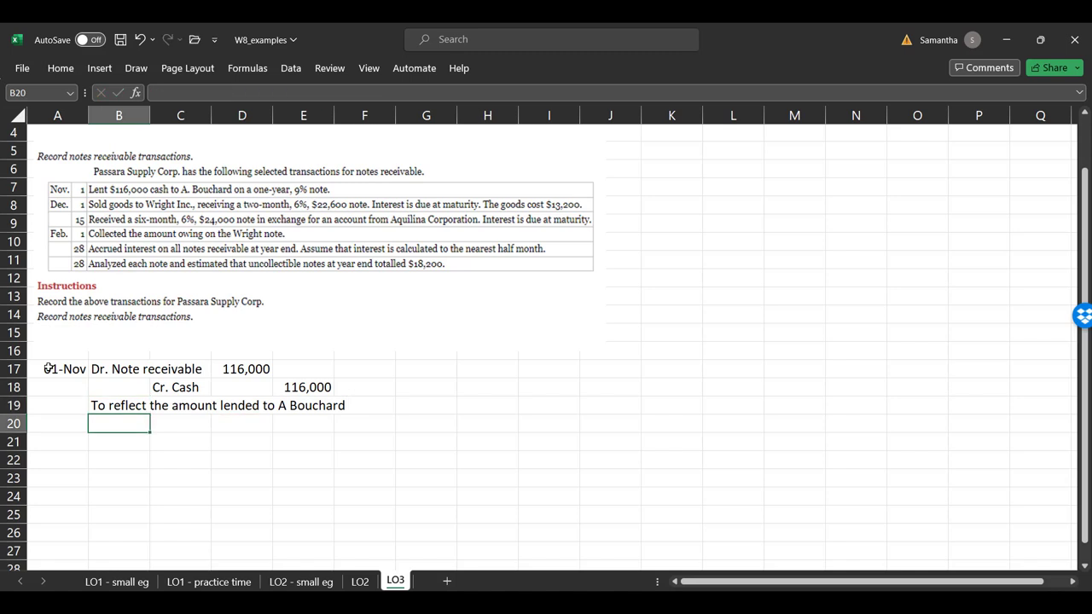
- Correct the verb in the B19 explanation to "lent"
{"action": "key", "text": "Up"}
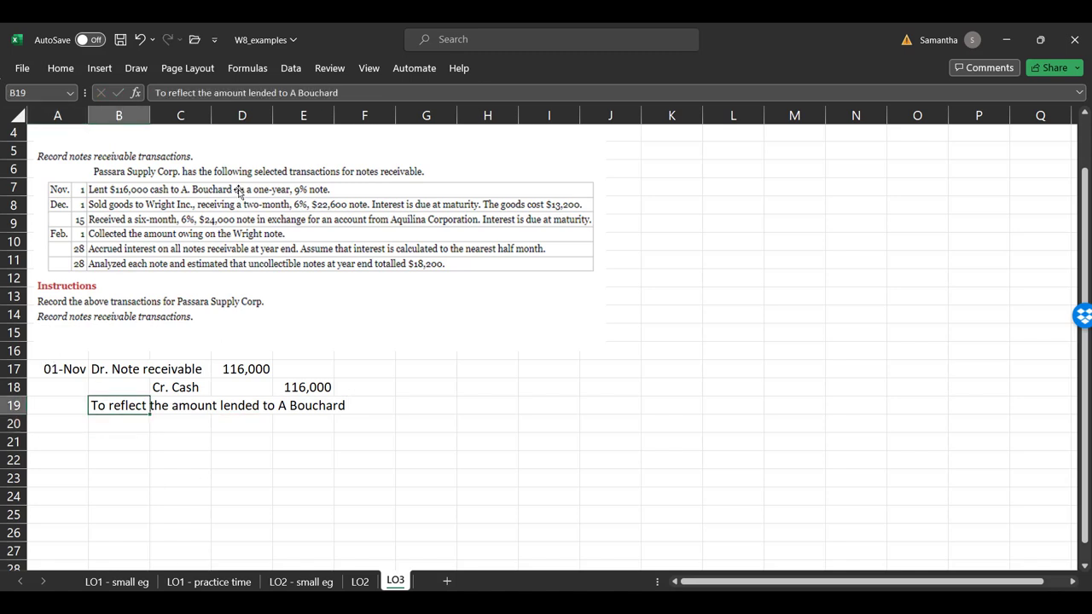
{"action": "left_click", "coordinate": [276, 92]}
{"action": "key", "text": "BackSpace"}
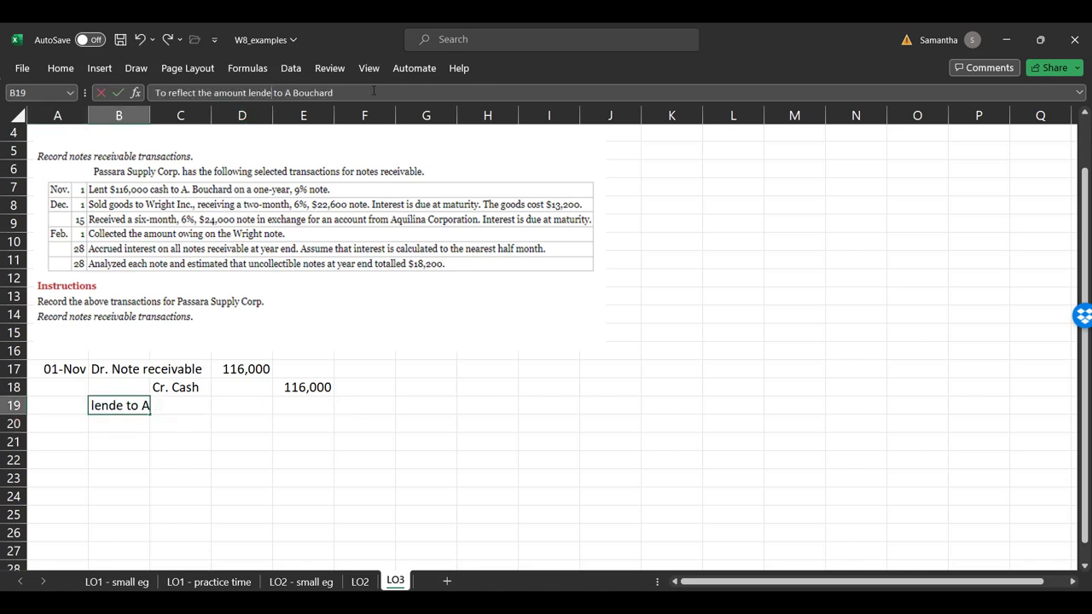
{"action": "key", "text": "BackSpace"}
{"action": "key", "text": "BackSpace"}
{"action": "type", "text": "t"}
{"action": "key", "text": "Return"}
- Enter the date Dec 1 in A21 to start the second journal entry
{"action": "key", "text": "Down"}
{"action": "key", "text": "Left"}
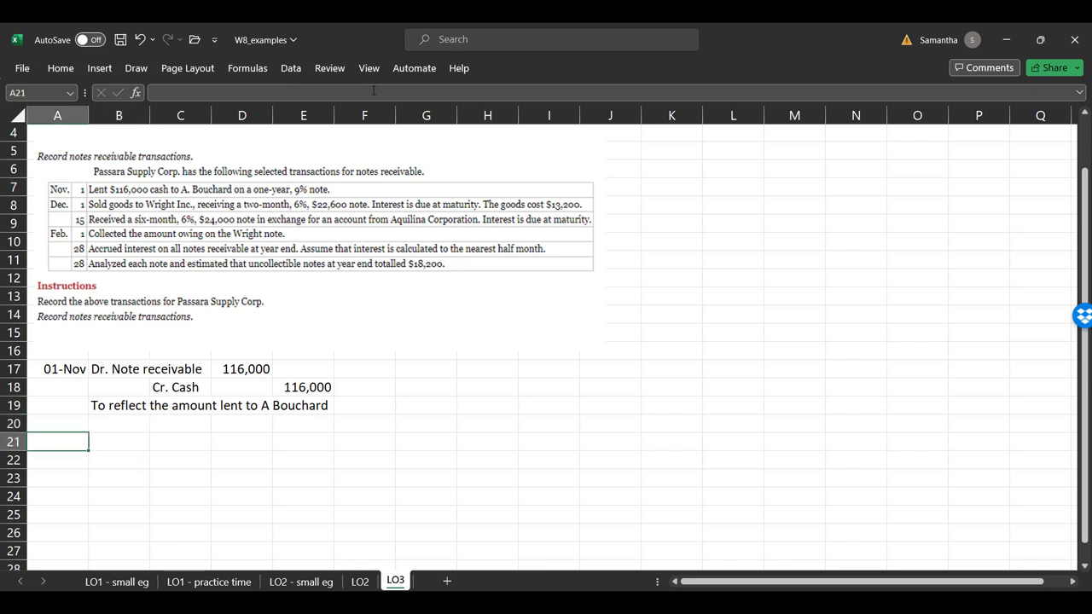
{"action": "type", "text": "Dec 1"}
{"action": "key", "text": "Return"}
{"action": "key", "text": "Up"}
{"action": "key", "text": "Right"}
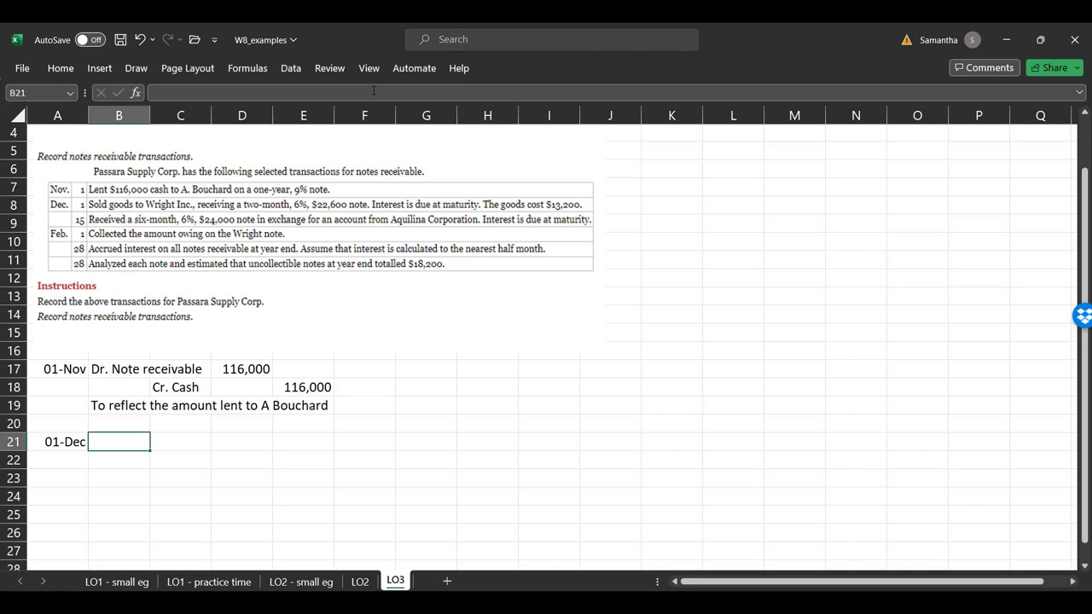
{"action": "type", "text": "Notes"}
{"action": "key", "text": "BackSpace"}
{"action": "key", "text": "BackSpace"}
{"action": "key", "text": "BackSpace"}
{"action": "key", "text": "BackSpace"}
{"action": "key", "text": "BackSpace"}
{"action": "type", "text": "Dr. No"}
{"action": "key", "text": "BackSpace"}
{"action": "key", "text": "BackSpace"}
{"action": "key", "text": "BackSpace"}
{"action": "key", "text": "BackSpace"}
{"action": "key", "text": "BackSpace"}
{"action": "key", "text": "BackSpace"}
- Fill the debit account label in B21 with a formula that references B17
{"action": "type", "text": "="}
{"action": "key", "text": "Up"}
{"action": "key", "text": "Up"}
{"action": "key", "text": "Up"}
{"action": "key", "text": "Up"}
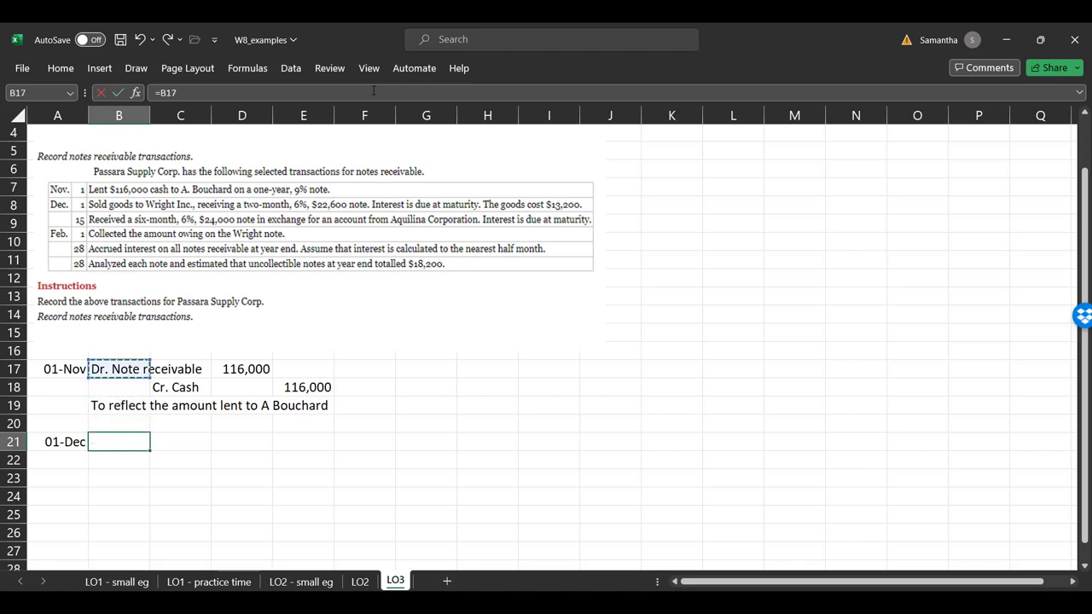
{"action": "key", "text": "Return"}
{"action": "key", "text": "Return"}
- Enter 22,600 in D21 as the debit amount for the December note receivable
{"action": "key", "text": "Right"}
{"action": "key", "text": "Right"}
{"action": "key", "text": "Up"}
{"action": "key", "text": "Up"}
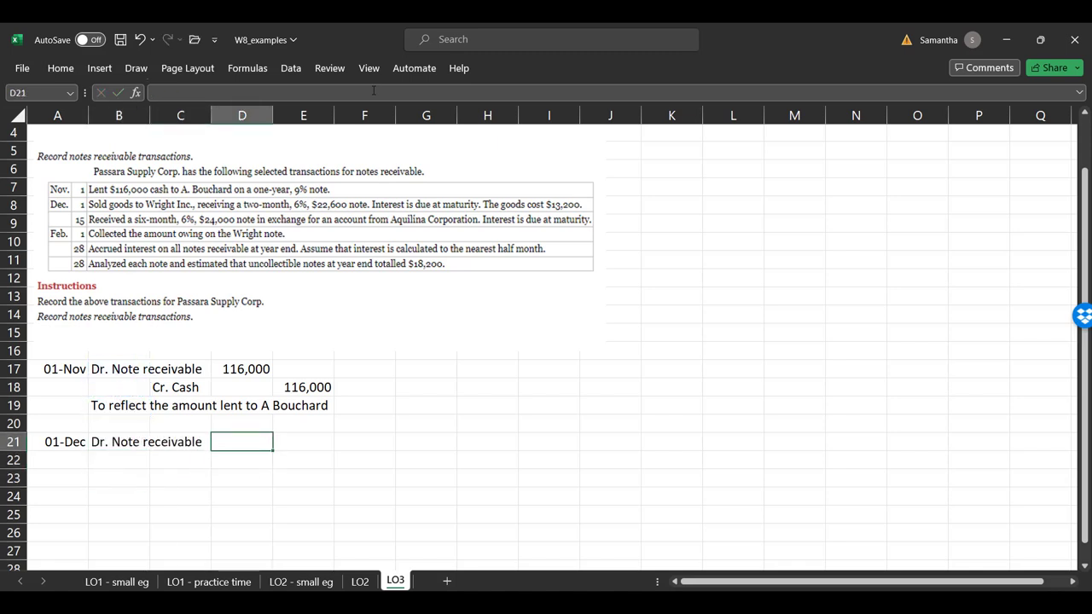
{"action": "type", "text": "22,600"}
{"action": "key", "text": "Return"}
- Copy the 22,600 debit amount into E22 and enter "Cr. Sales" in C22 as the credit line
{"action": "key", "text": "Right"}
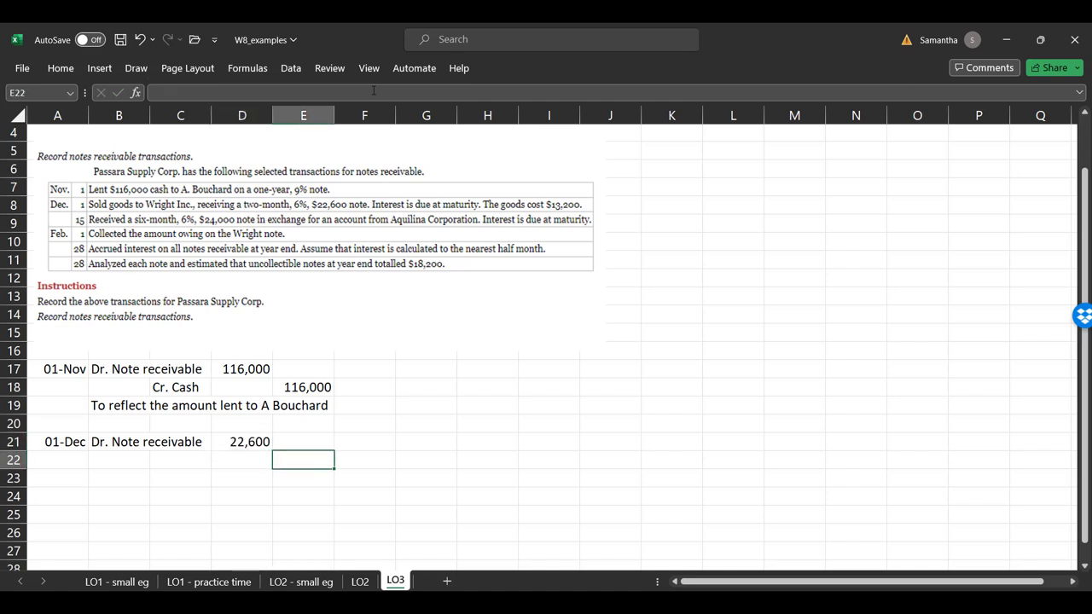
{"action": "key", "text": "Up"}
{"action": "key", "text": "Left"}
{"action": "key", "text": "ctrl+c"}
{"action": "key", "text": "Down"}
{"action": "key", "text": "Right"}
{"action": "key", "text": "ctrl+v"}
{"action": "key", "text": "Left"}
{"action": "key", "text": "Left"}
{"action": "key", "text": "Escape"}
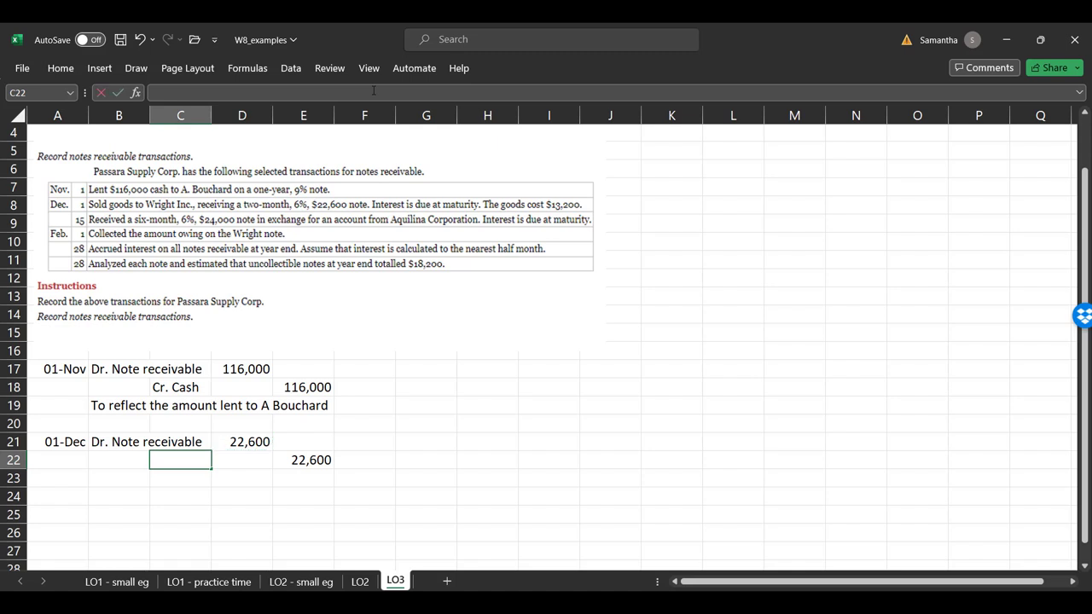
{"action": "type", "text": "Cr. Sales"}
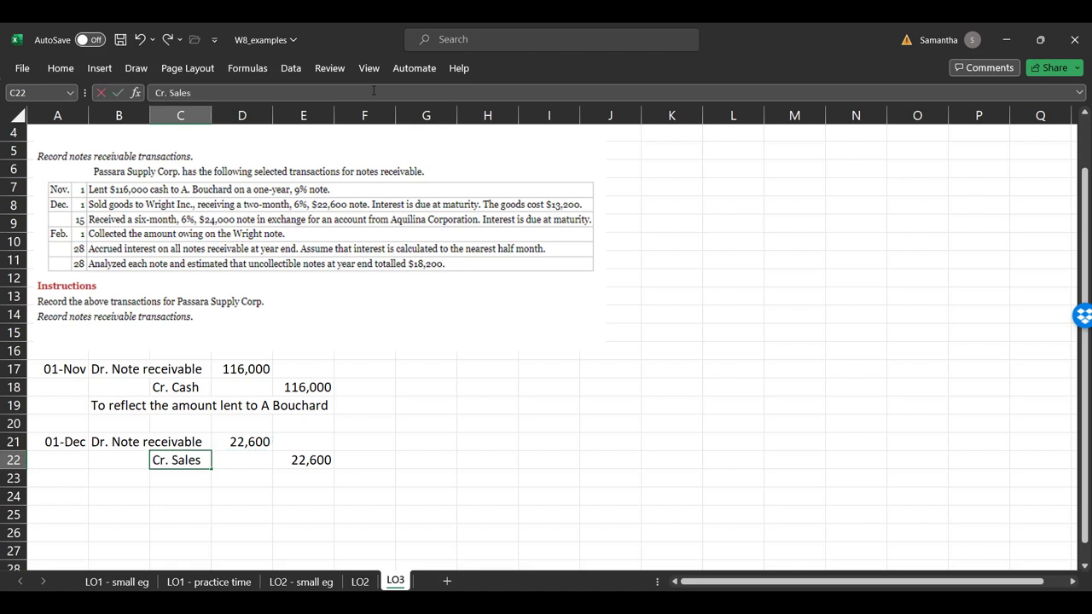
{"action": "key", "text": "Return"}
- Add the cost entry labels "Dr. CoGS" in B23 and "Cr. Inventory" in C24
{"action": "key", "text": "Left"}
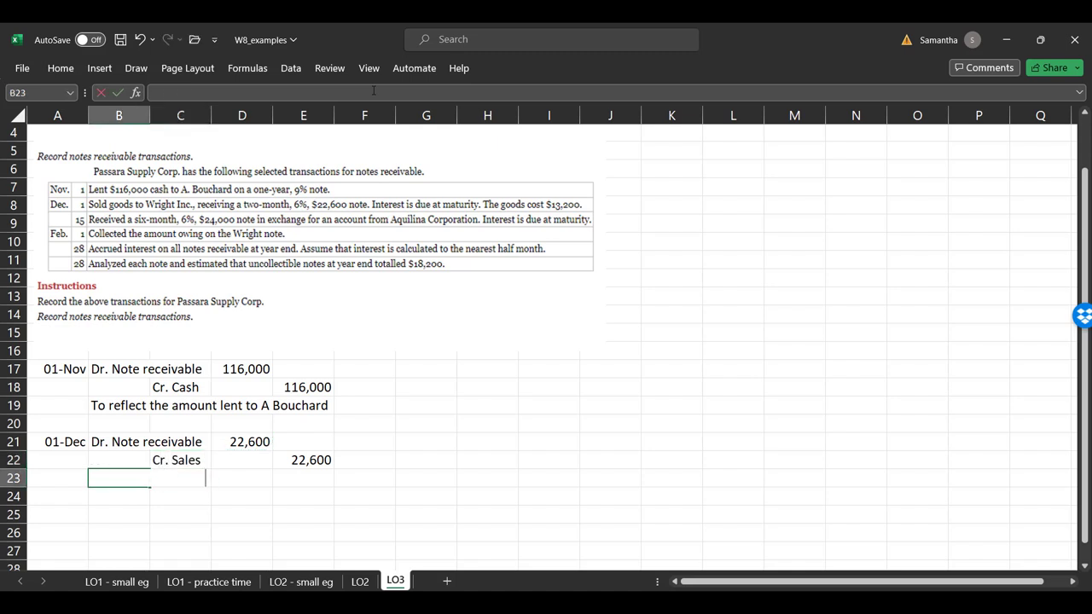
{"action": "type", "text": "Dr. CoGS"}
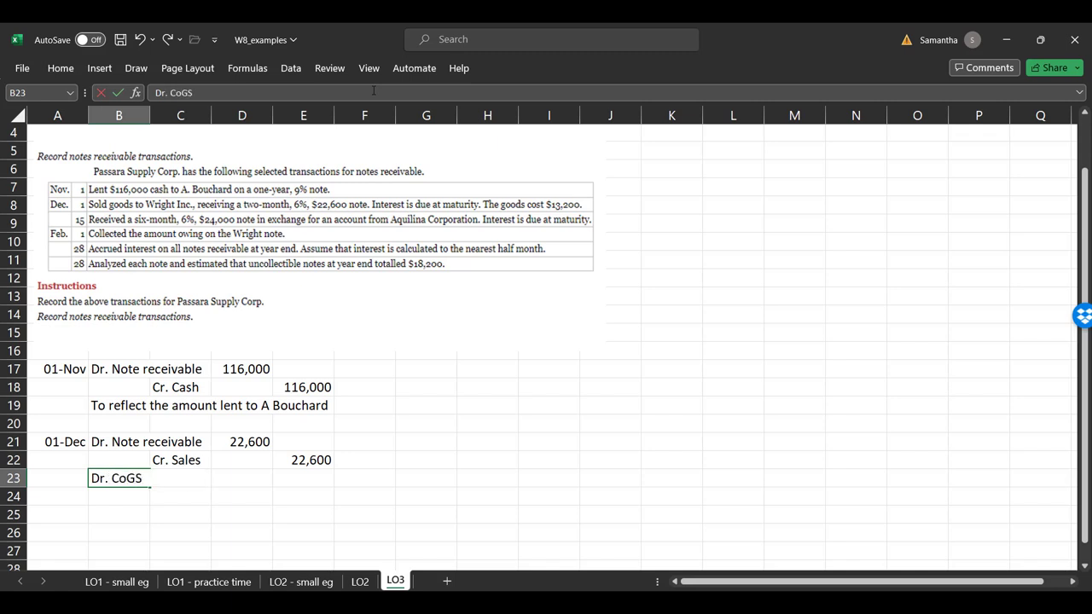
{"action": "key", "text": "Return"}
{"action": "key", "text": "Right"}
{"action": "type", "text": "Cr. Inve"}
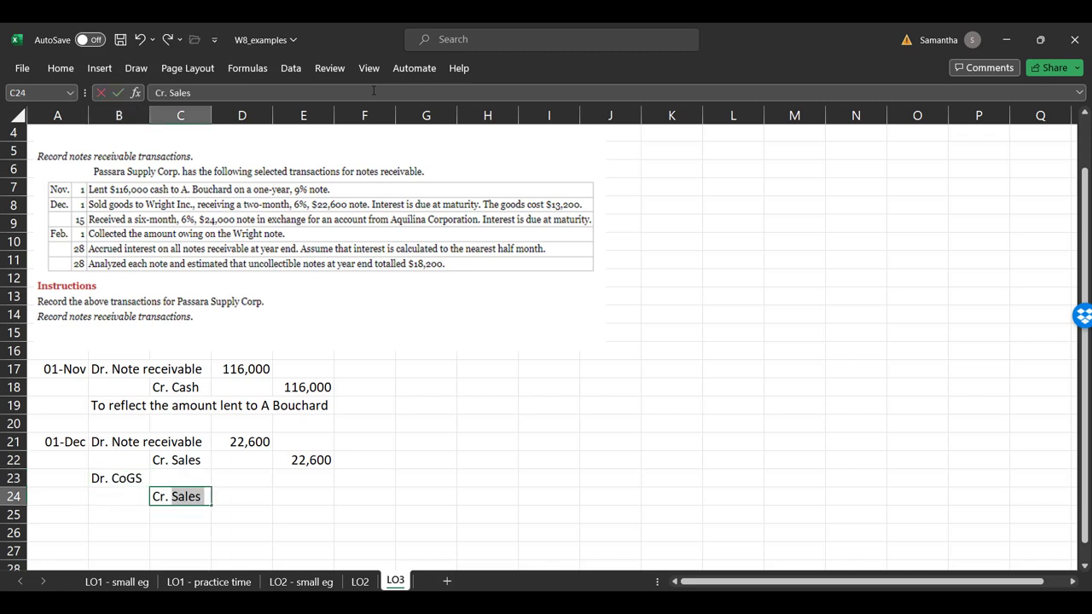
{"action": "type", "text": "ntory"}
- Enter 13,200 in D23 as the CoGS debit amount and copy that cell
{"action": "key", "text": "Up"}
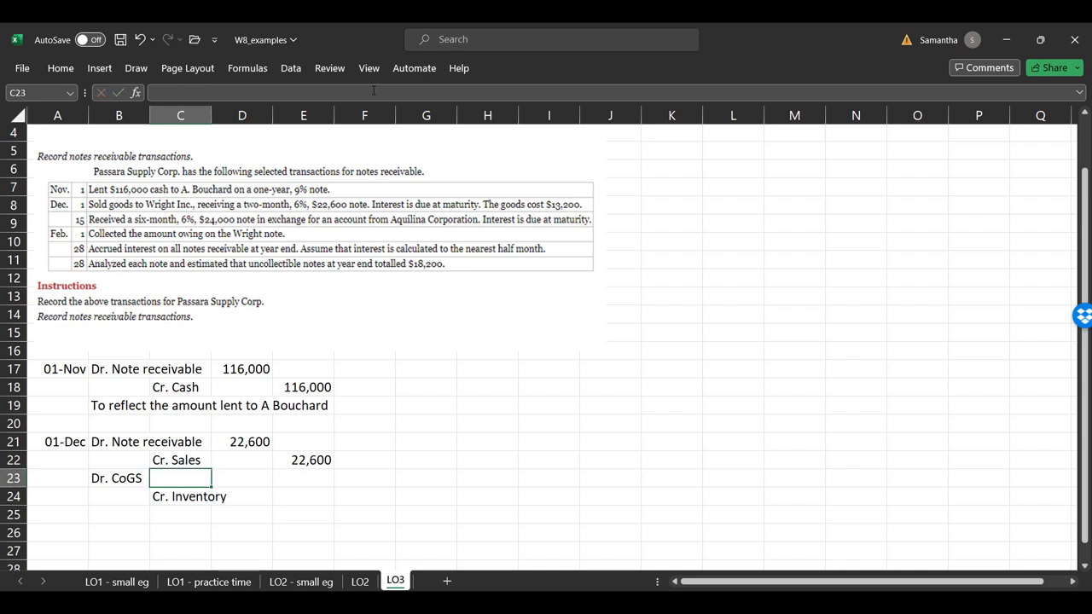
{"action": "key", "text": "Right"}
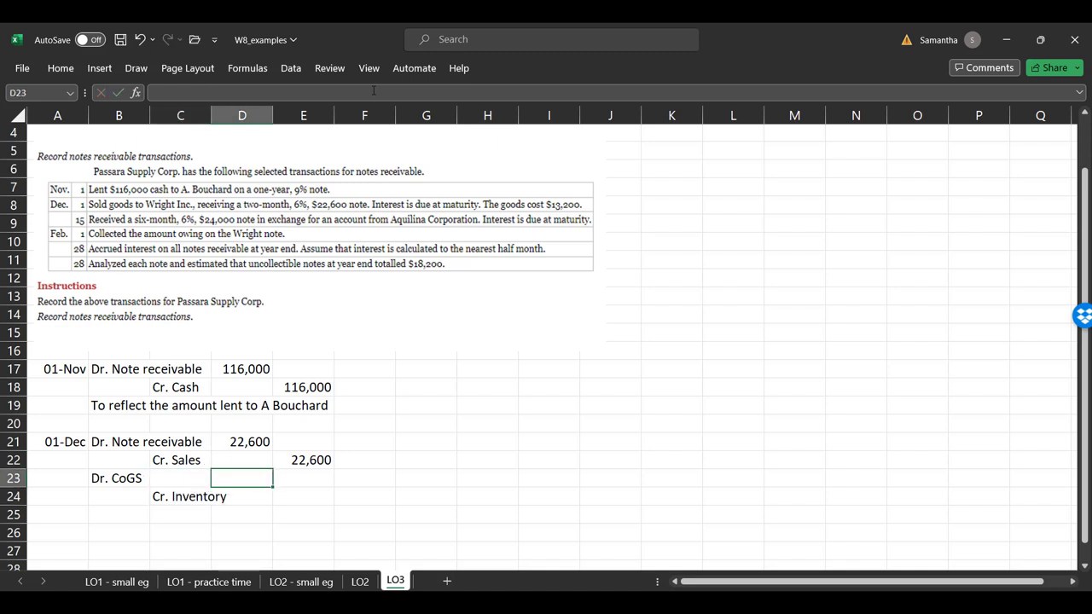
{"action": "type", "text": "13,200"}
{"action": "key", "text": "Return"}
{"action": "key", "text": "Up"}
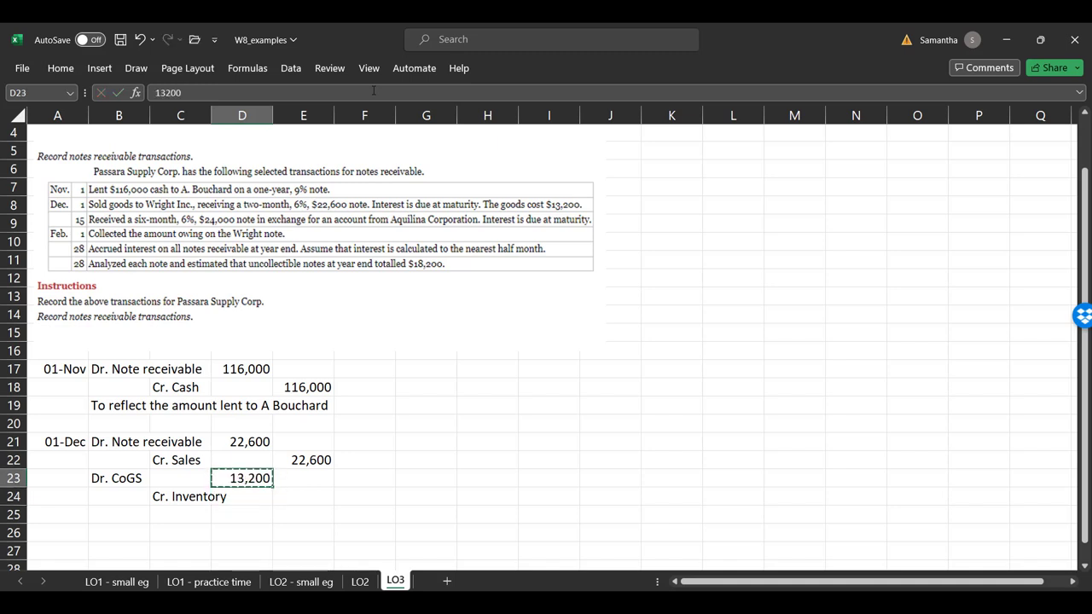
{"action": "key", "text": "ctrl+c"}
{"action": "key", "text": "Right"}
{"action": "key", "text": "Down"}
{"action": "key", "text": "ctrl+v"}
{"action": "key", "text": "Up"}
{"action": "key", "text": "Up"}
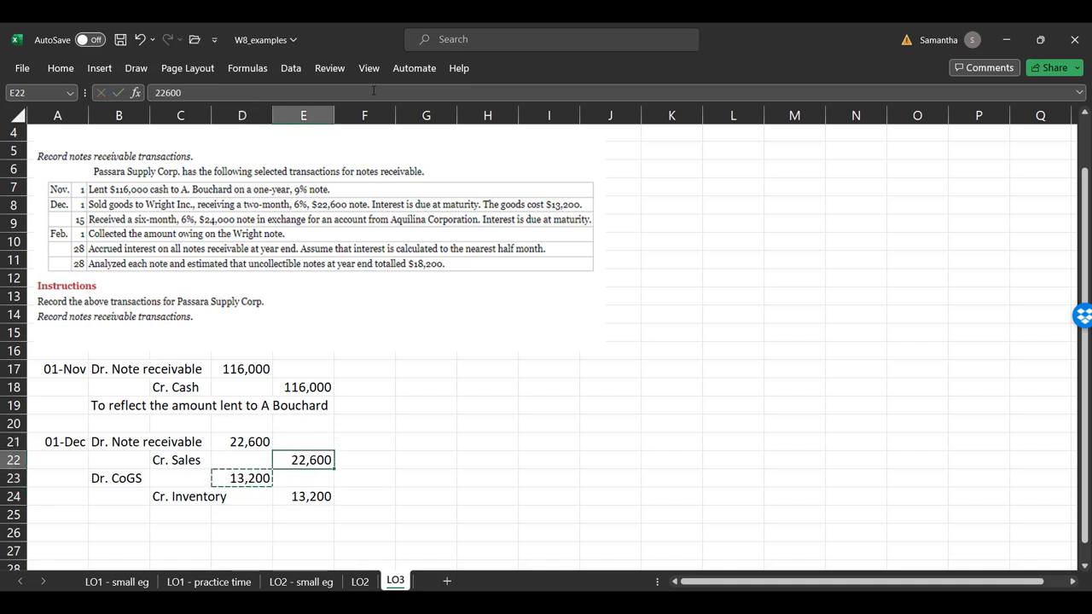
{"action": "key", "text": "ctrl+Down"}
{"action": "key", "text": "ctrl+Down"}
{"action": "key", "text": "ctrl+Up"}
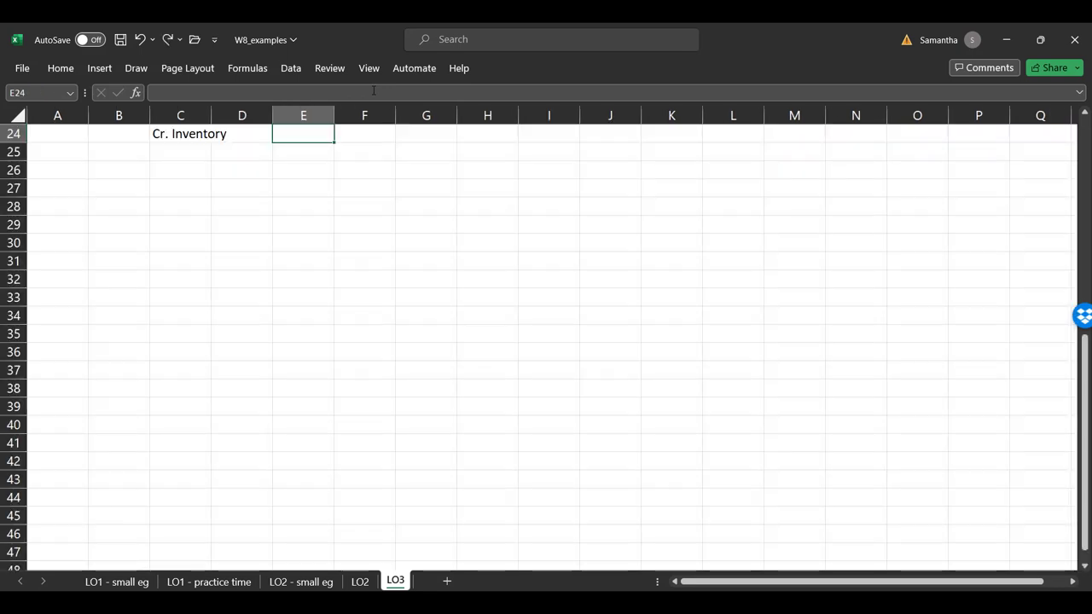
{"action": "key", "text": "ctrl+z"}
{"action": "key", "text": "Up"}
{"action": "key", "text": "Up"}
{"action": "key", "text": "Down"}
{"action": "key", "text": "Left"}
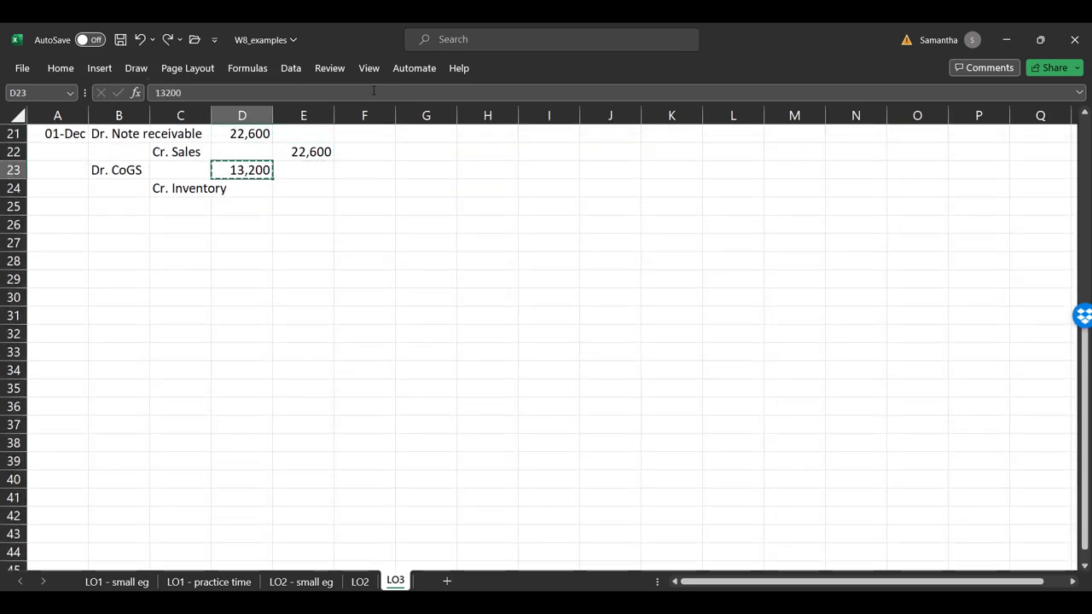
- Paste the copied 13,200 into E24 as the inventory credit amount
{"action": "key", "text": "Right"}
{"action": "key", "text": "Down"}
{"action": "key", "text": "ctrl+v"}
- Review the transaction list above the journal entries, and return to the row below the December 1 entry
{"action": "key", "text": "Up"}
{"action": "key", "text": "Left"}
{"action": "key", "text": "Up"}
{"action": "key", "text": "Up"}
{"action": "key", "text": "Up"}
{"action": "key", "text": "Up"}
{"action": "key", "text": "Up"}
{"action": "key", "text": "Up"}
{"action": "key", "text": "Up"}
{"action": "key", "text": "Up"}
{"action": "key", "text": "Up"}
{"action": "key", "text": "Up"}
{"action": "key", "text": "Up"}
{"action": "key", "text": "Up"}
{"action": "key", "text": "Up"}
{"action": "key", "text": "Up"}
{"action": "key", "text": "Up"}
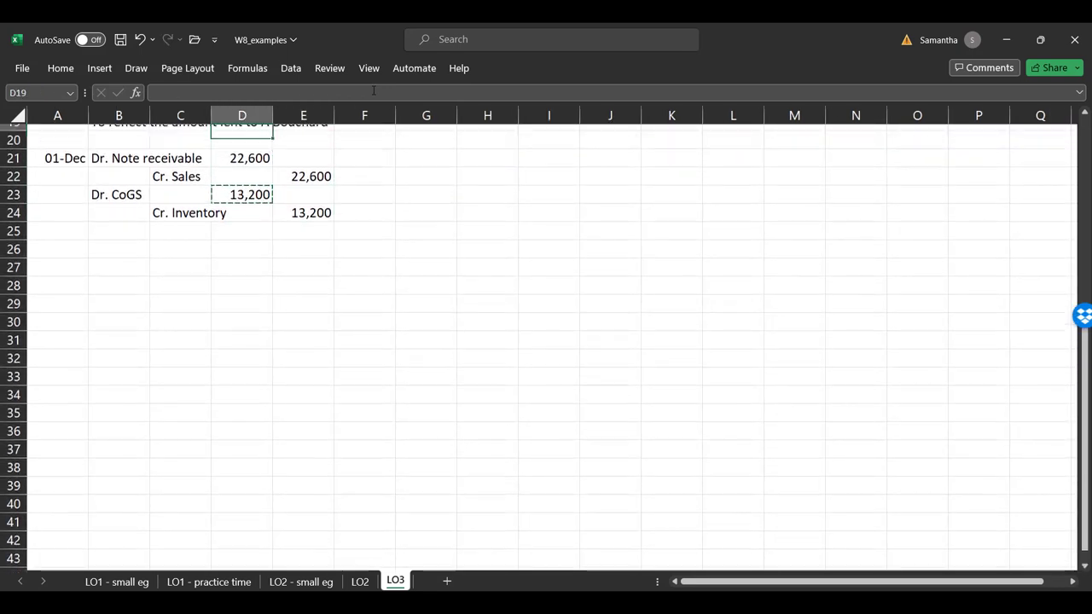
{"action": "key", "text": "Down"}
{"action": "key", "text": "Down"}
{"action": "key", "text": "Down"}
{"action": "key", "text": "Down"}
{"action": "key", "text": "Down"}
{"action": "key", "text": "Down"}
{"action": "key", "text": "Down"}
{"action": "key", "text": "Down"}
{"action": "key", "text": "Down"}
{"action": "key", "text": "Down"}
{"action": "key", "text": "Down"}
{"action": "key", "text": "Down"}
{"action": "key", "text": "Down"}
{"action": "key", "text": "Down"}
{"action": "key", "text": "Down"}
{"action": "key", "text": "Down"}
{"action": "key", "text": "Down"}
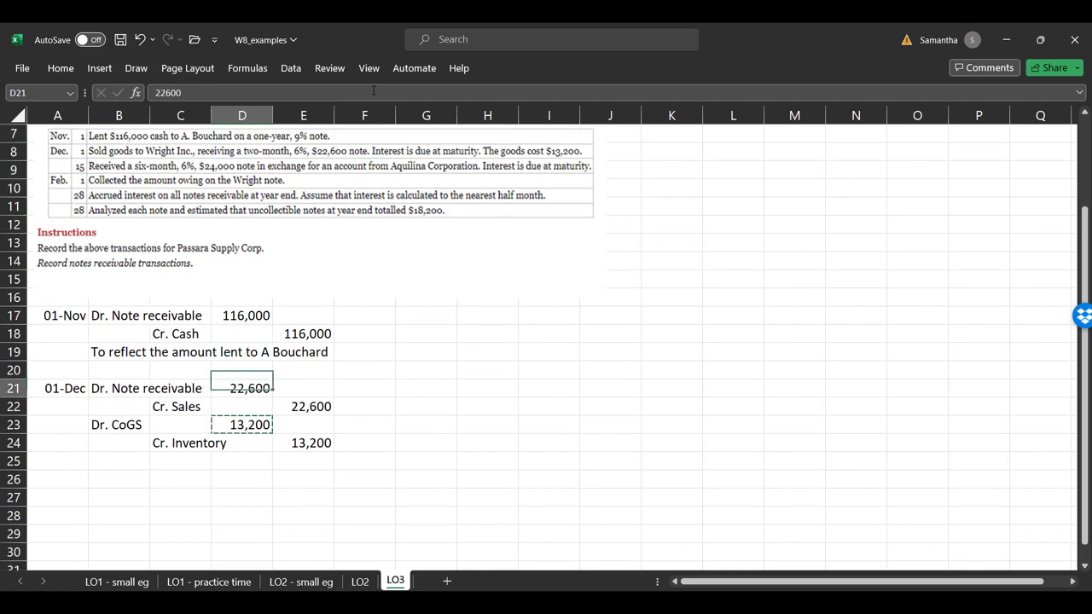
- Enter the explanation "To reflect the sales and cost of inventory sold" in B25 under the December 1 entry
{"action": "key", "text": "Left"}
{"action": "key", "text": "Left"}
{"action": "type", "text": "To r"}
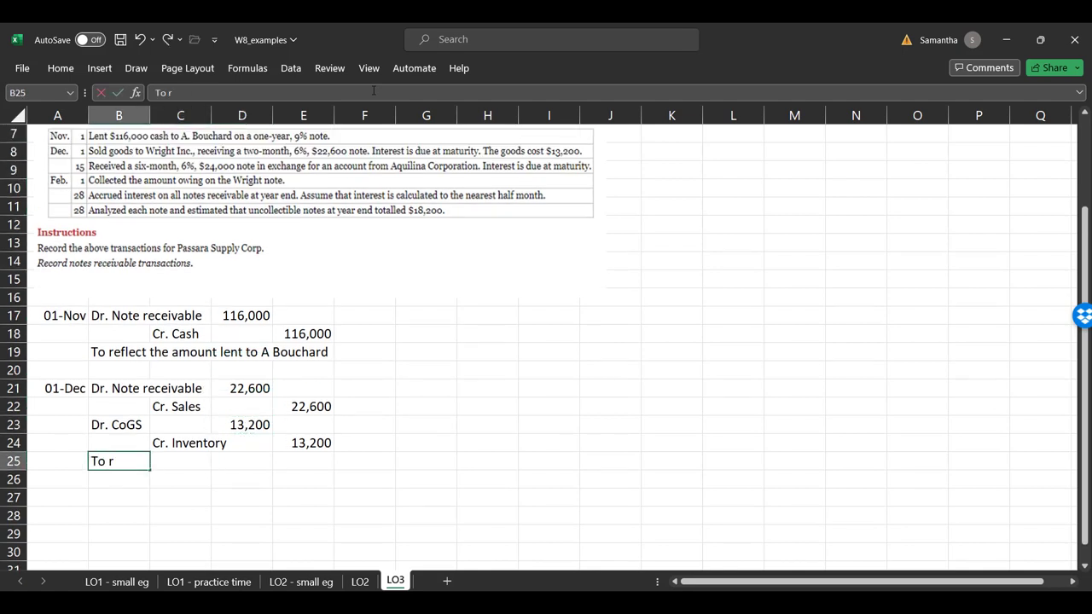
{"action": "type", "text": "eflect the sa"}
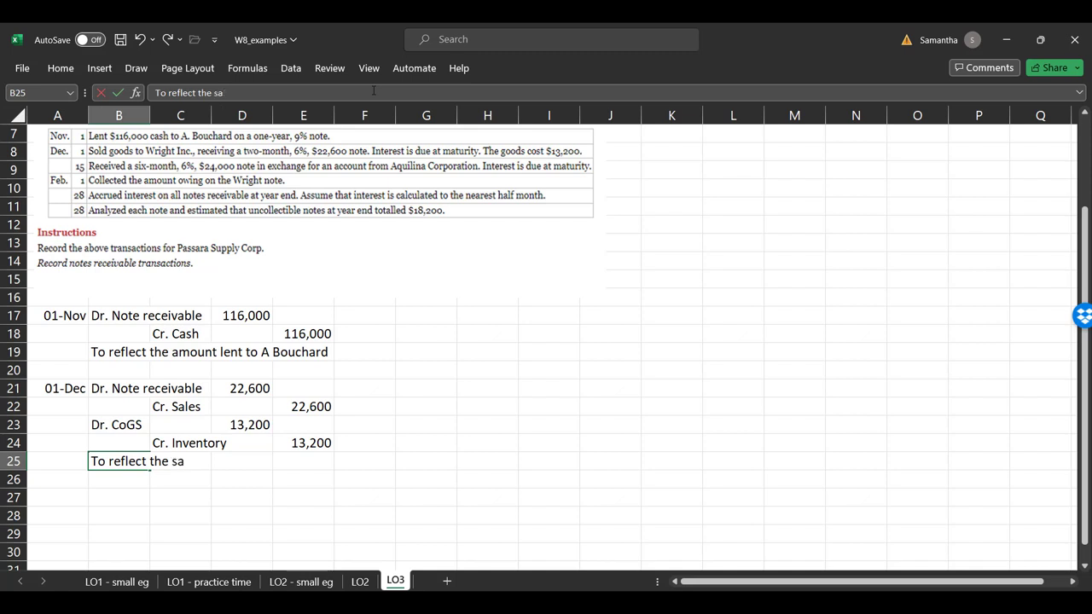
{"action": "type", "text": "les and cogs"}
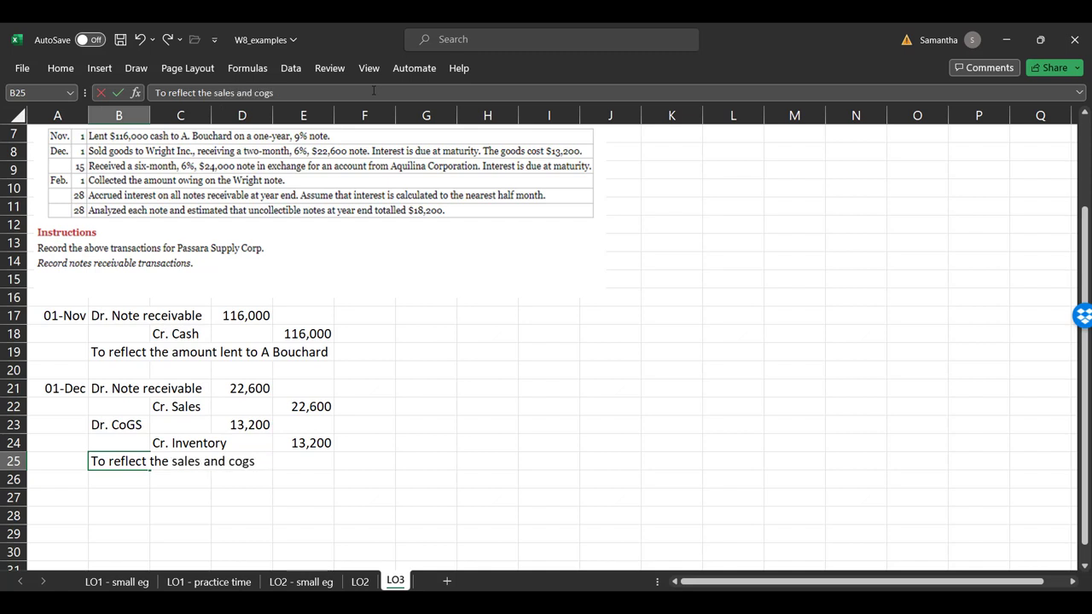
{"action": "key", "text": "BackSpace"}
{"action": "key", "text": "BackSpace"}
{"action": "type", "text": "st of invento"}
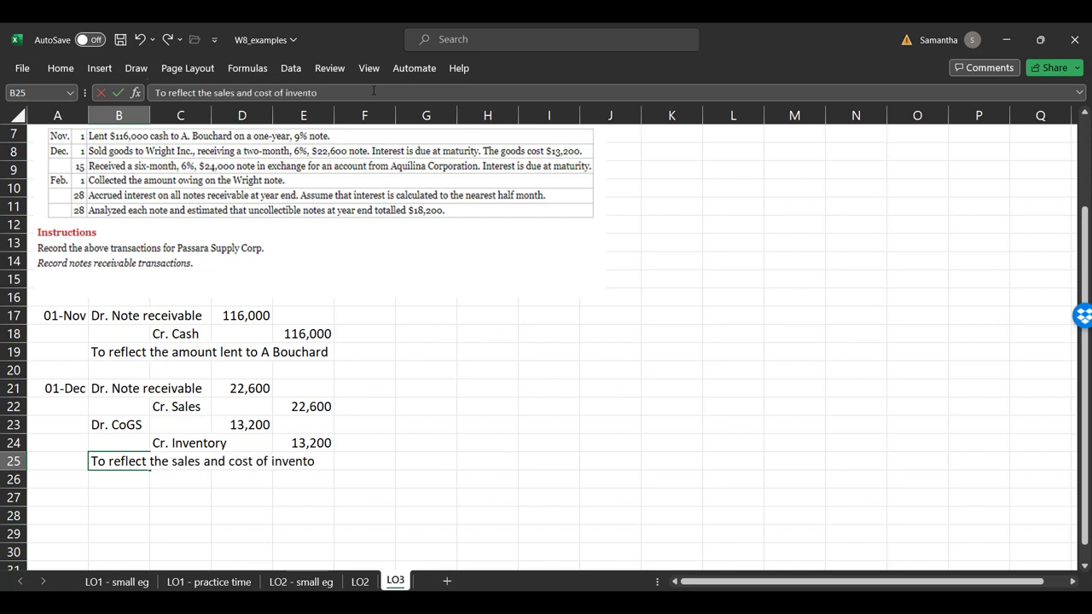
{"action": "type", "text": "ry sold"}
{"action": "key", "text": "Return"}
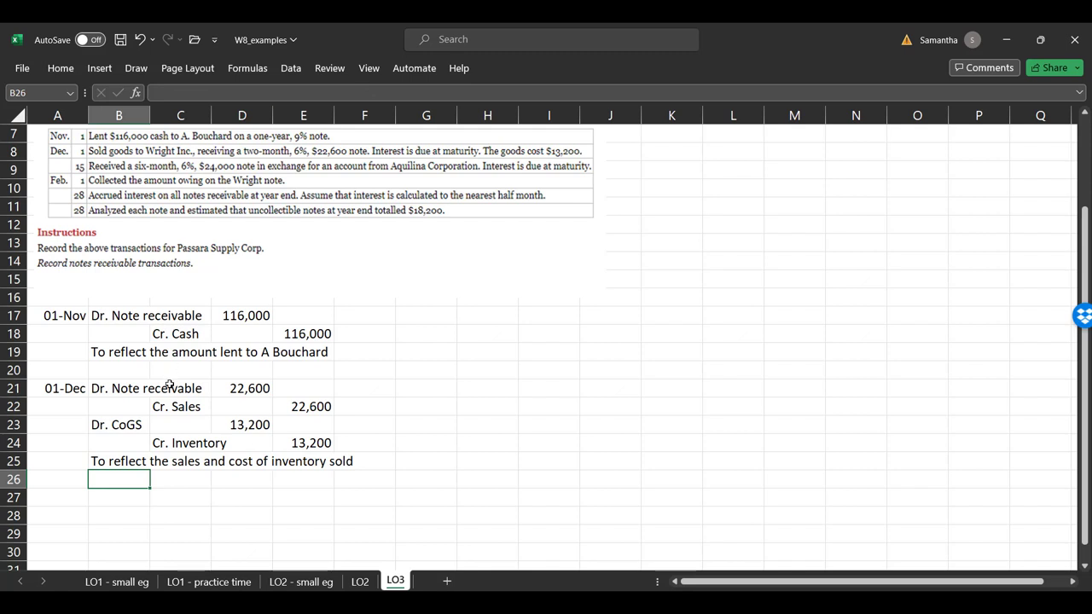
- Start the next journal entry with the date Dec 15 in A26 and "Dr. Note receivable" in B26
{"action": "left_click", "coordinate": [112, 426]}
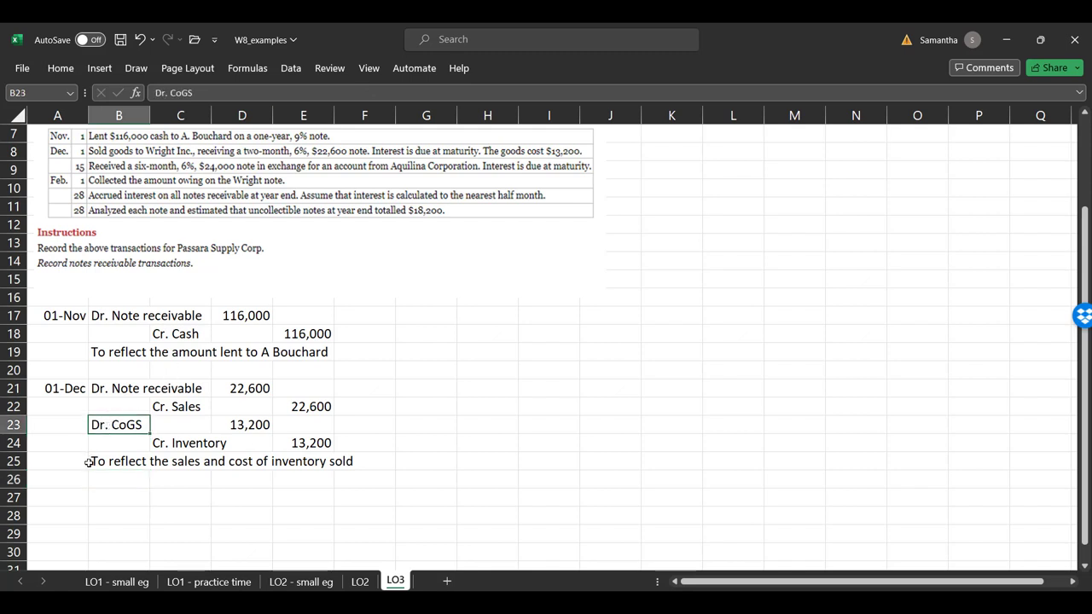
{"action": "left_click", "coordinate": [89, 462]}
{"action": "left_click", "coordinate": [86, 480]}
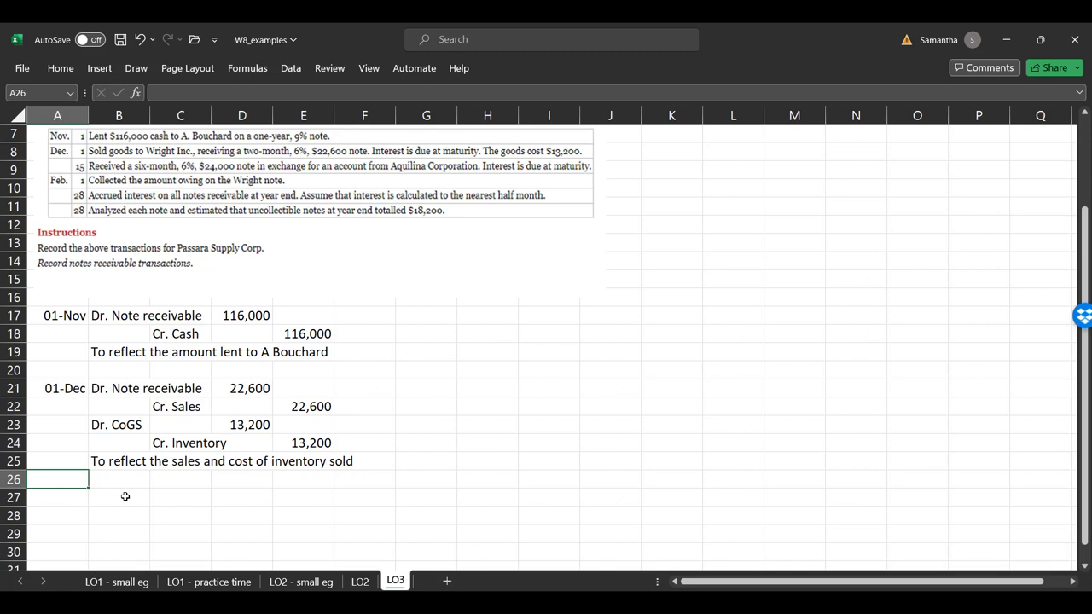
{"action": "type", "text": "Dec 15"}
{"action": "key", "text": "Return"}
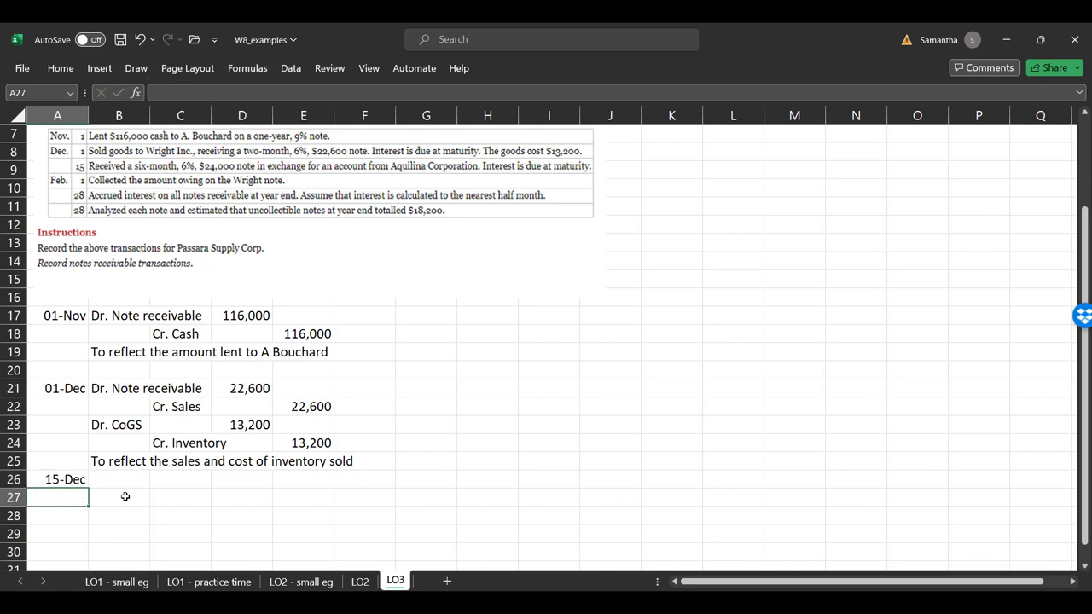
{"action": "key", "text": "Up"}
{"action": "key", "text": "Right"}
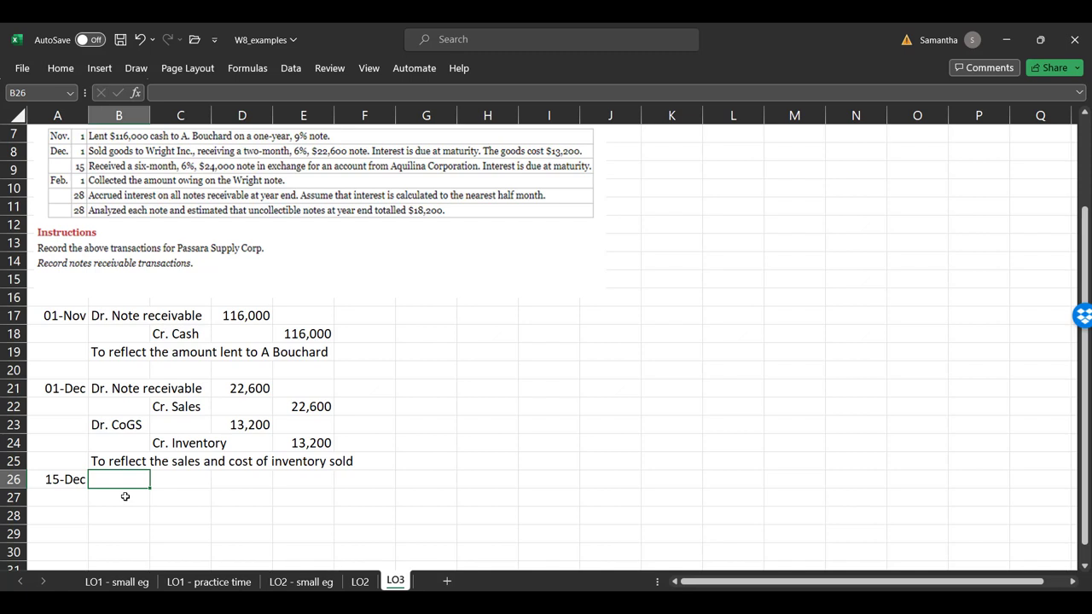
{"action": "type", "text": "Dr. Note"}
{"action": "key", "text": "Return"}
{"action": "key", "text": "Tab"}
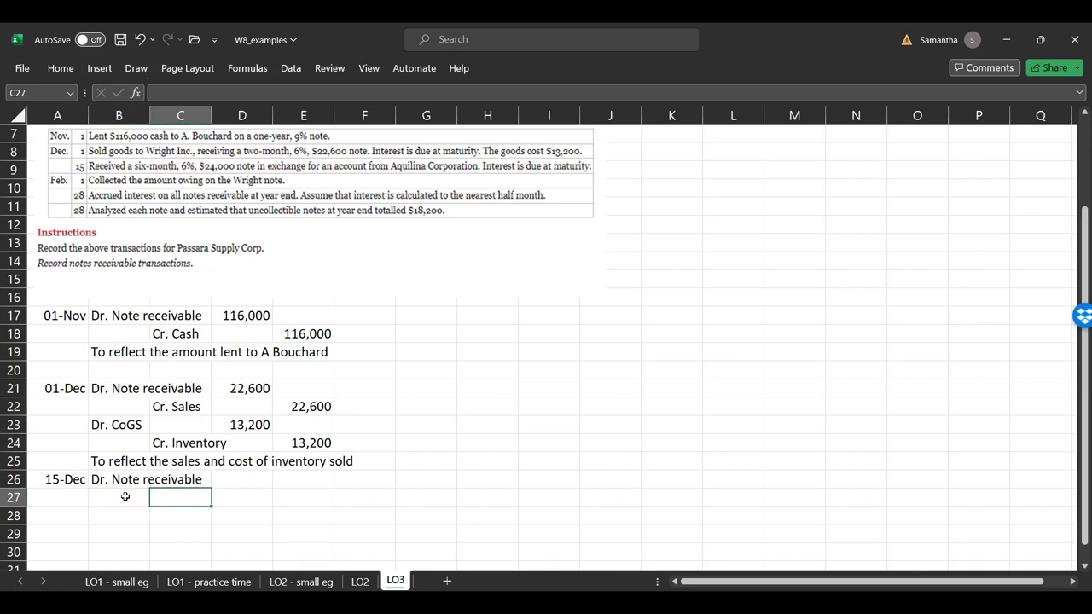
- Enter "Cr. AR - Aquilina" in C27 as the credit line of the December 15 entry
{"action": "key", "text": "Up"}
{"action": "key", "text": "Left"}
{"action": "key", "text": "Down"}
{"action": "key", "text": "Right"}
{"action": "type", "text": "Cr. AR - A"}
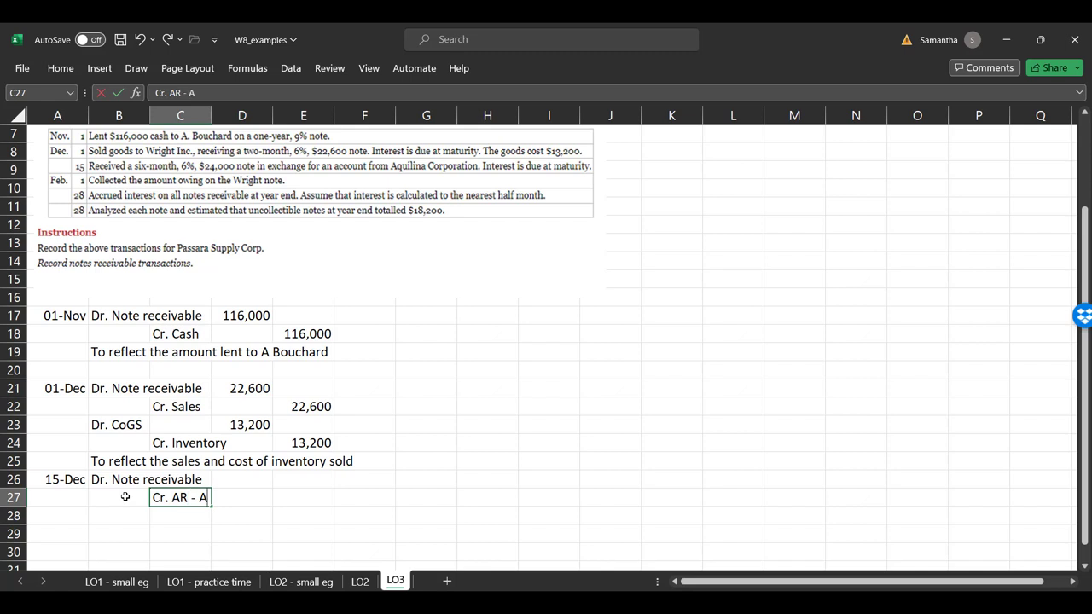
{"action": "type", "text": "quilina"}
{"action": "key", "text": "Tab"}
{"action": "key", "text": "Tab"}
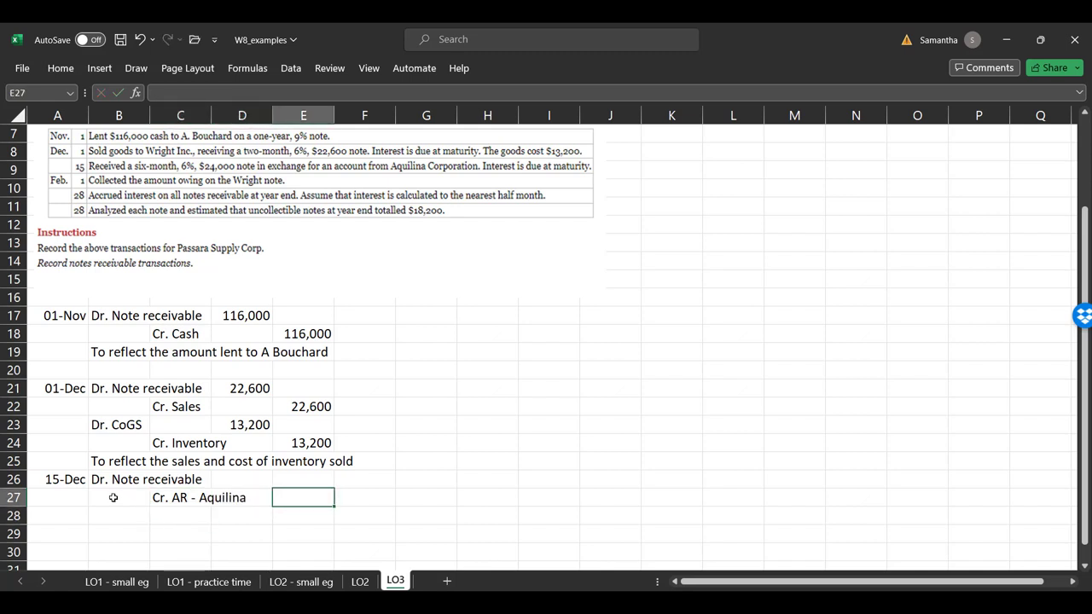
- Insert a blank row at row 26 to separate the December 15 entry from the explanation above it
{"action": "left_click", "coordinate": [26, 483]}
{"action": "right_click", "coordinate": [26, 483]}
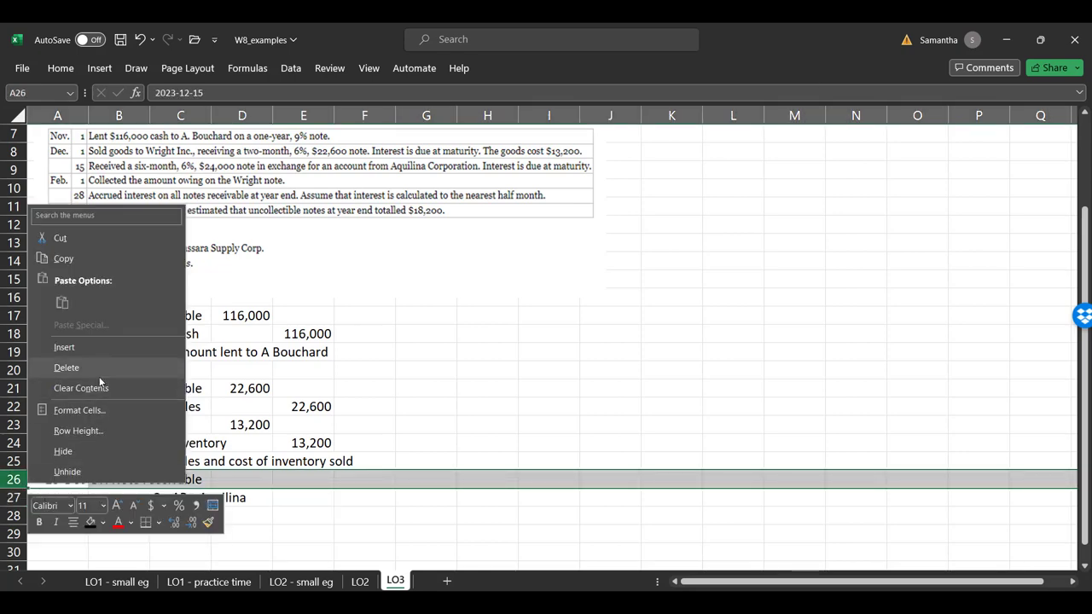
{"action": "key", "text": "Escape"}
{"action": "key", "text": "ctrl+shift+plus"}
{"action": "scroll", "coordinate": [512, 547], "scroll_direction": "down", "scroll_amount": 1}
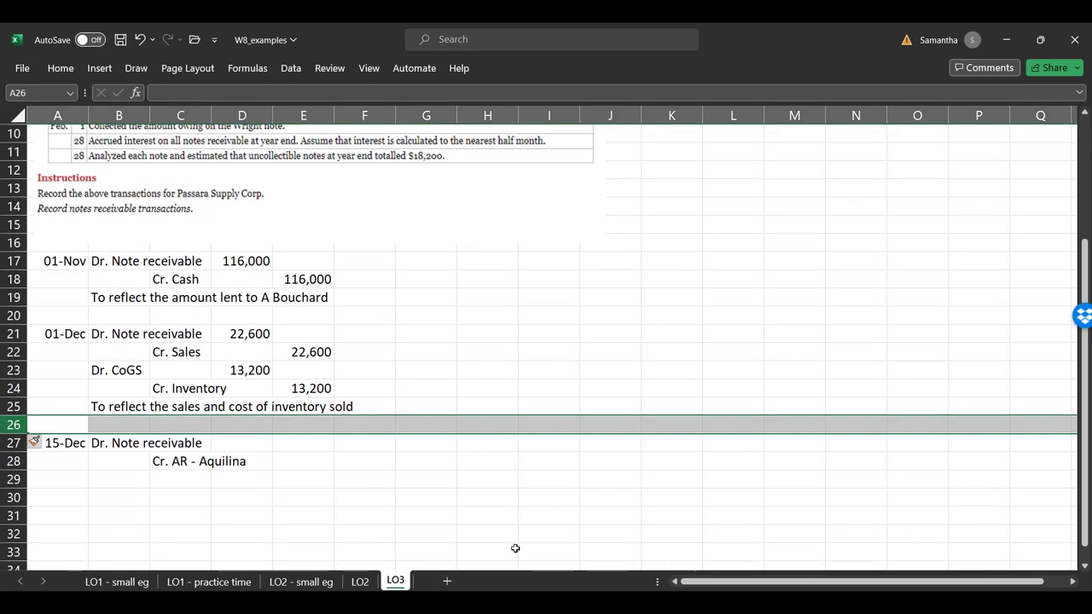
{"action": "scroll", "coordinate": [785, 461], "scroll_direction": "up", "scroll_amount": 1}
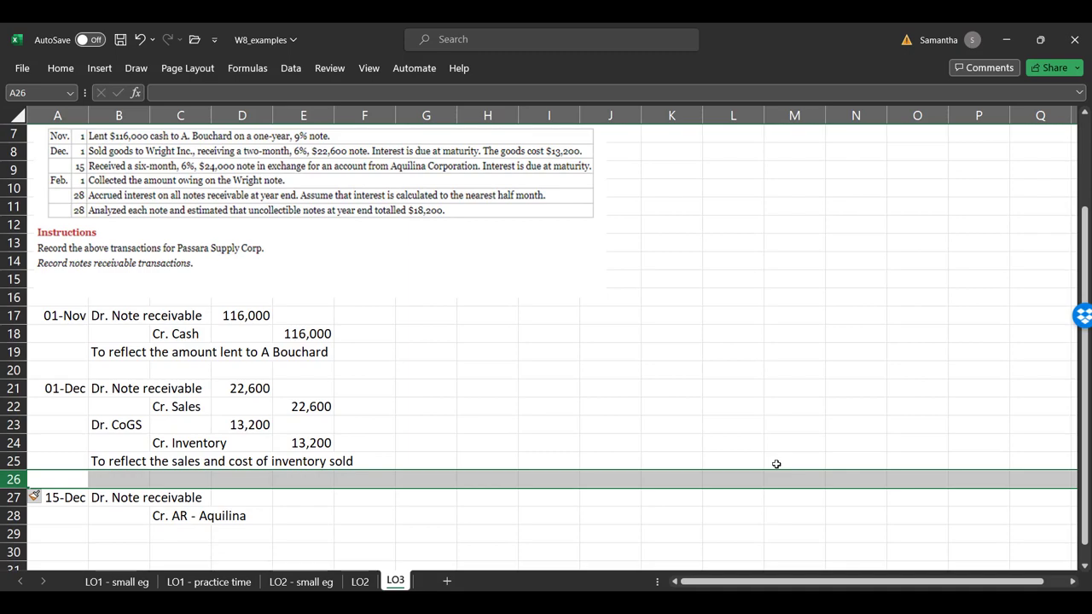
{"action": "scroll", "coordinate": [776, 464], "scroll_direction": "down", "scroll_amount": 1}
{"action": "scroll", "coordinate": [776, 464], "scroll_direction": "down", "scroll_amount": 1}
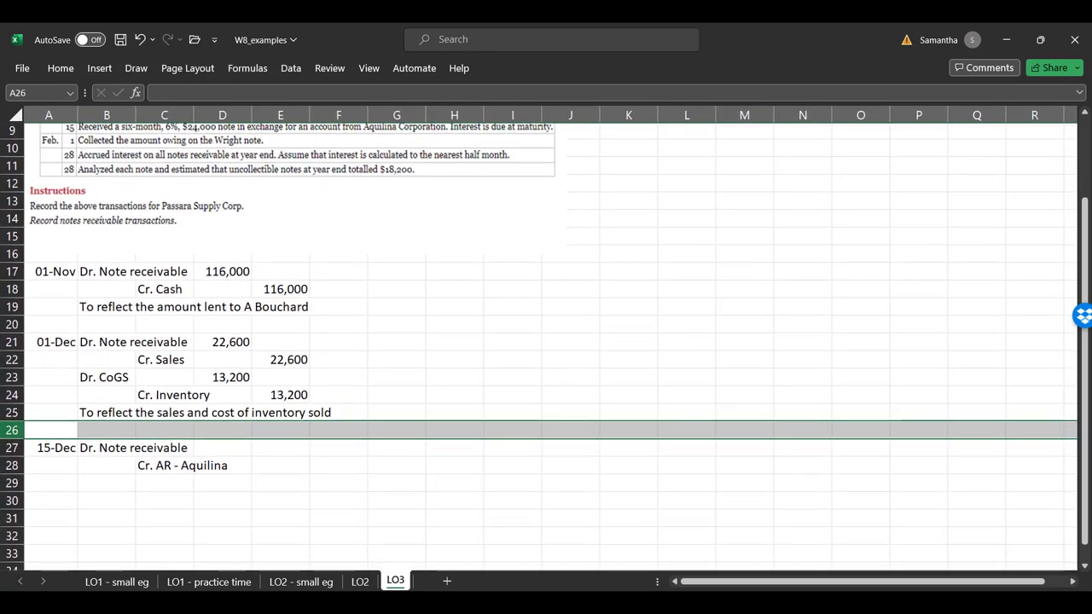
{"action": "key", "text": "Up"}
{"action": "key", "text": "Up"}
{"action": "key", "text": "Right"}
{"action": "key", "text": "Right"}
{"action": "key", "text": "Right"}
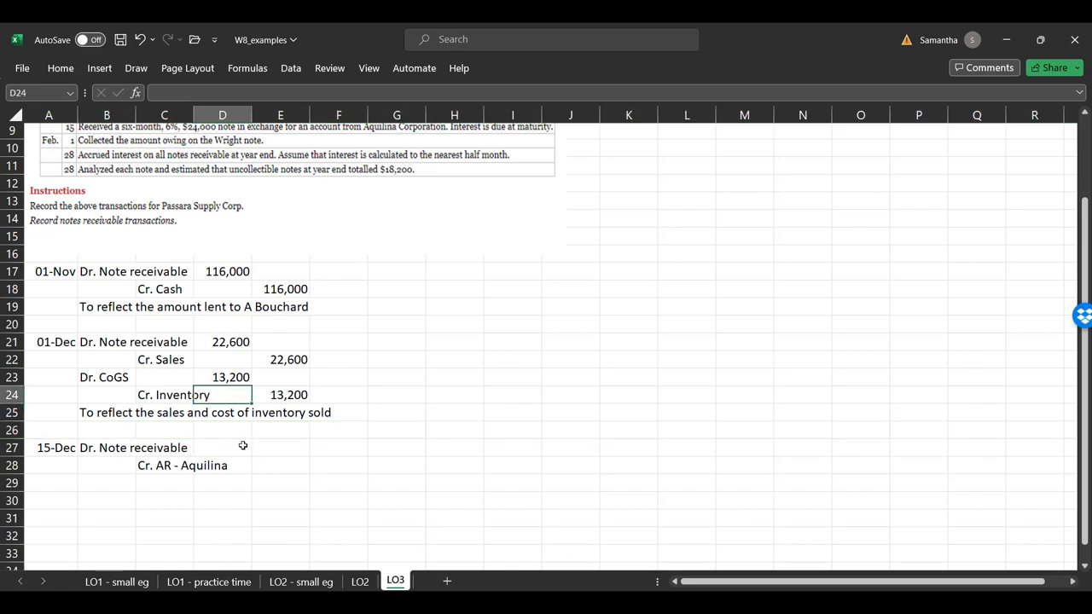
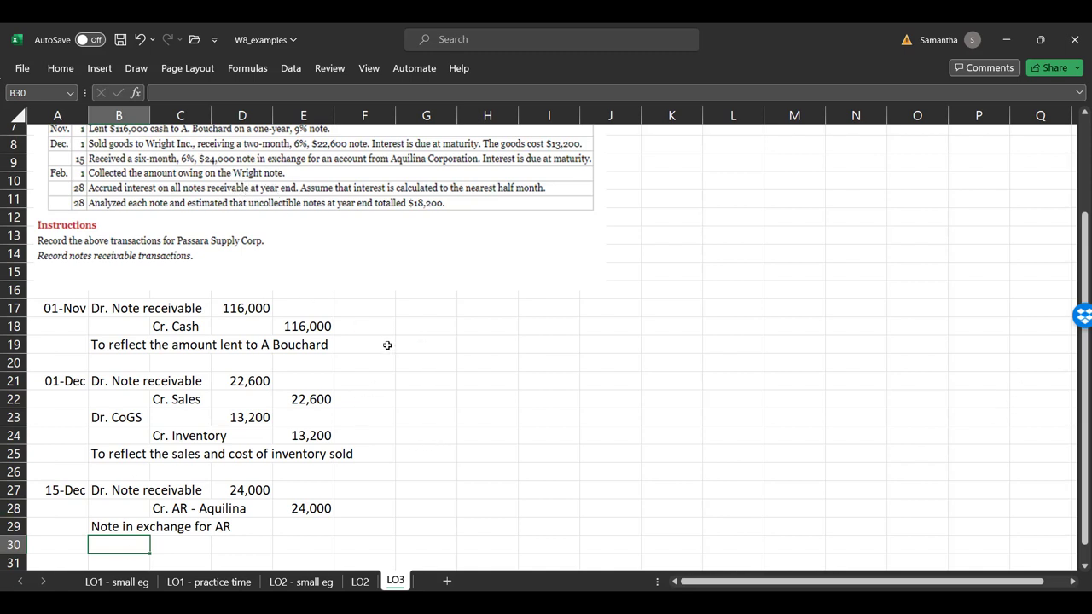
- Start the February 1 collection entry with the date Feb 1 in G17 and "Cash" in H17
{"action": "left_click", "coordinate": [489, 336]}
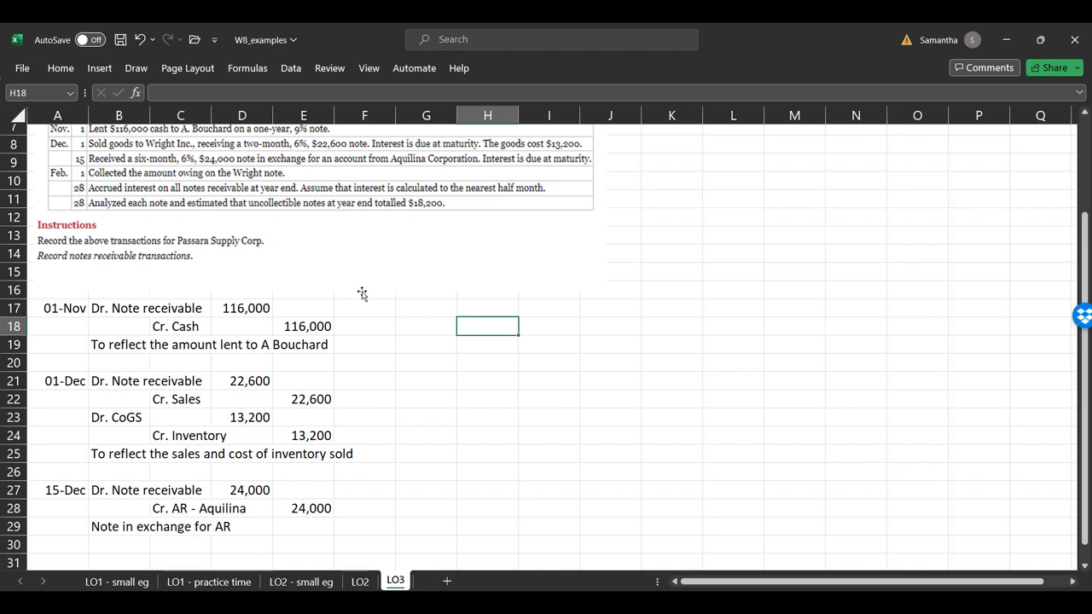
{"action": "left_click", "coordinate": [422, 312]}
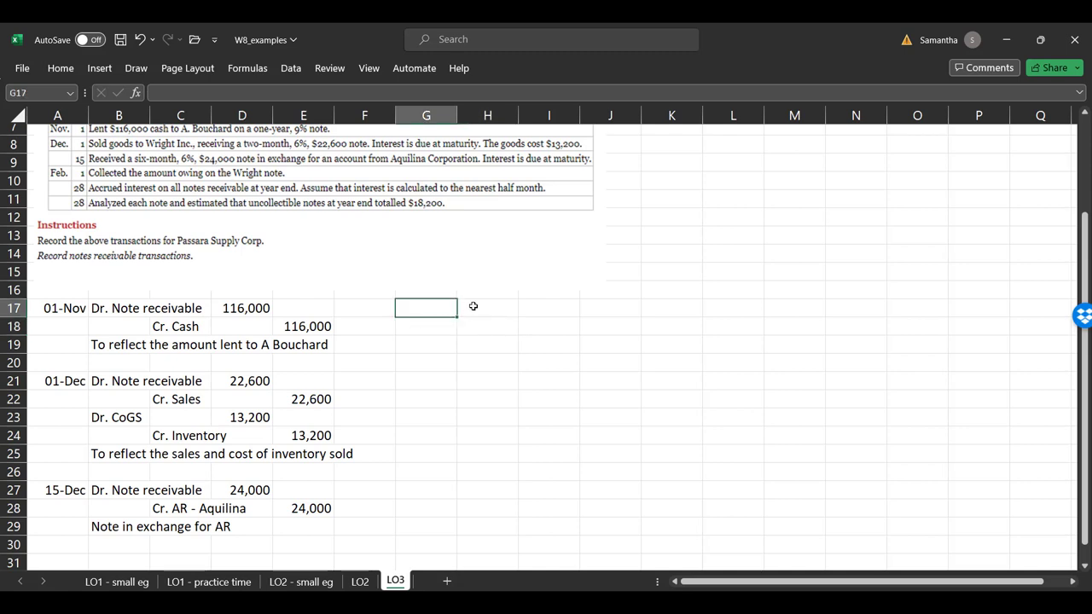
{"action": "type", "text": "Feb 1"}
{"action": "key", "text": "Return"}
{"action": "left_click", "coordinate": [473, 306]}
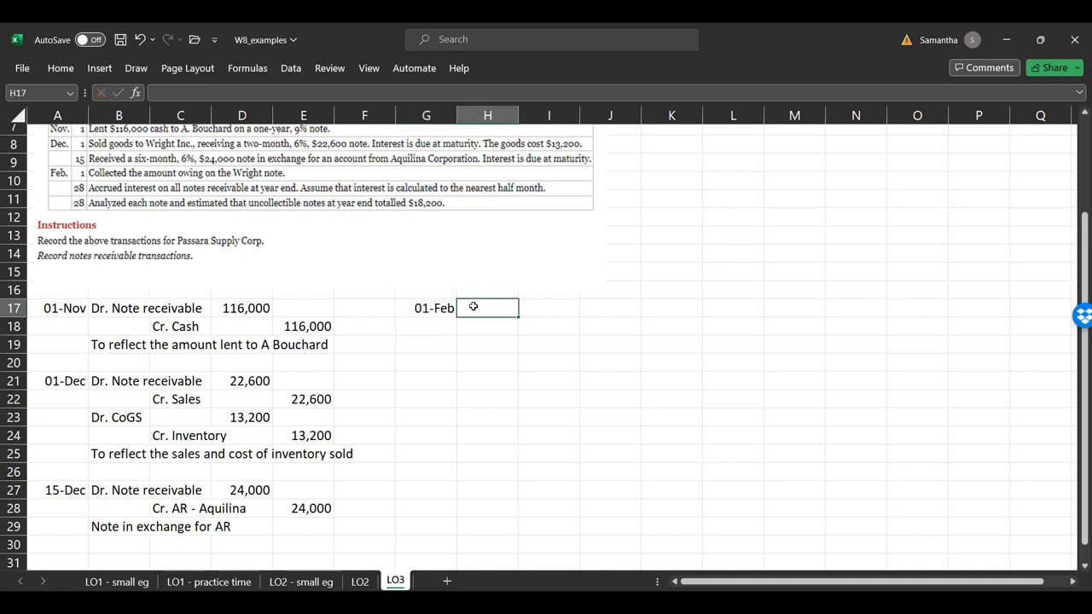
{"action": "type", "text": "Cash"}
{"action": "key", "text": "Return"}
- Enter "Note receivale" in I18 as the first credit line of the February 1 entry
{"action": "key", "text": "Right"}
{"action": "key", "text": "Up"}
{"action": "key", "text": "Right"}
{"action": "key", "text": "Left"}
{"action": "key", "text": "Down"}
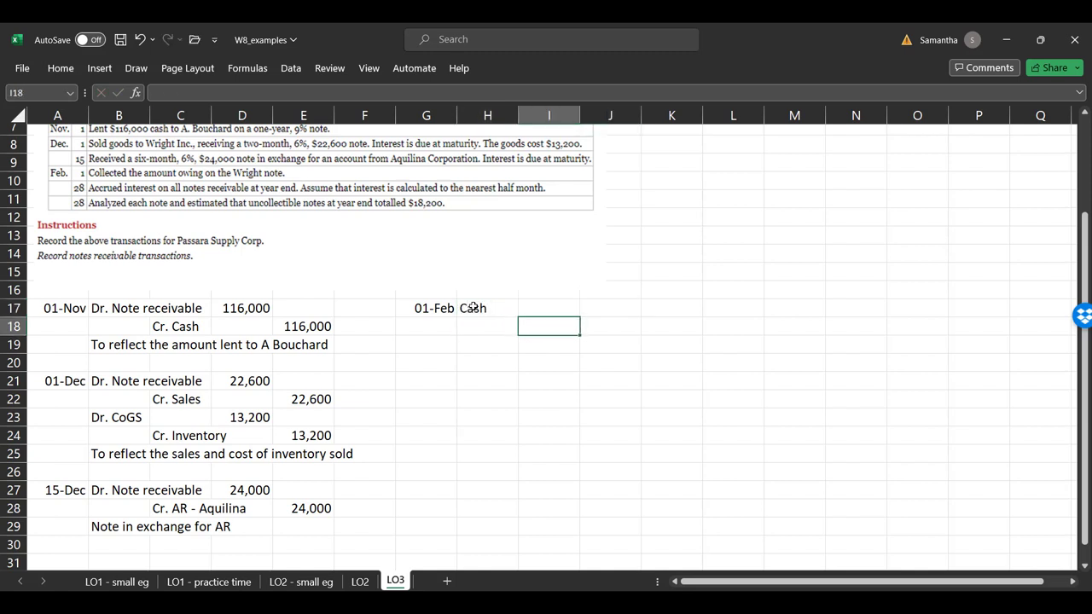
{"action": "type", "text": "No"}
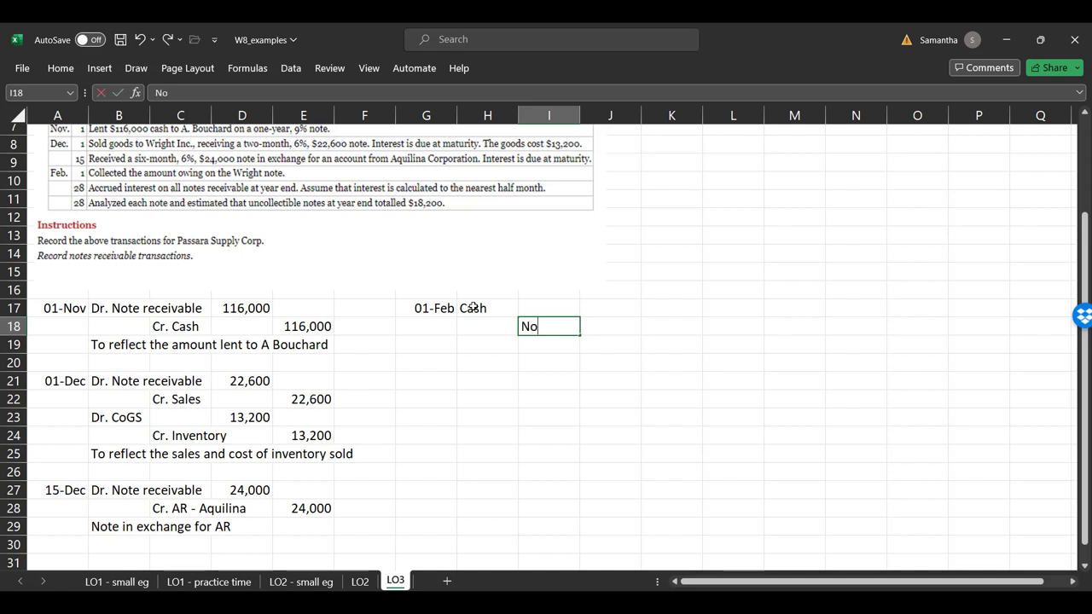
{"action": "type", "text": "te receiveabl"}
{"action": "key", "text": "BackSpace"}
{"action": "key", "text": "BackSpace"}
{"action": "key", "text": "BackSpace"}
{"action": "key", "text": "BackSpace"}
{"action": "type", "text": "ab"}
{"action": "key", "text": "BackSpace"}
{"action": "type", "text": "le"}
{"action": "key", "text": "Return"}
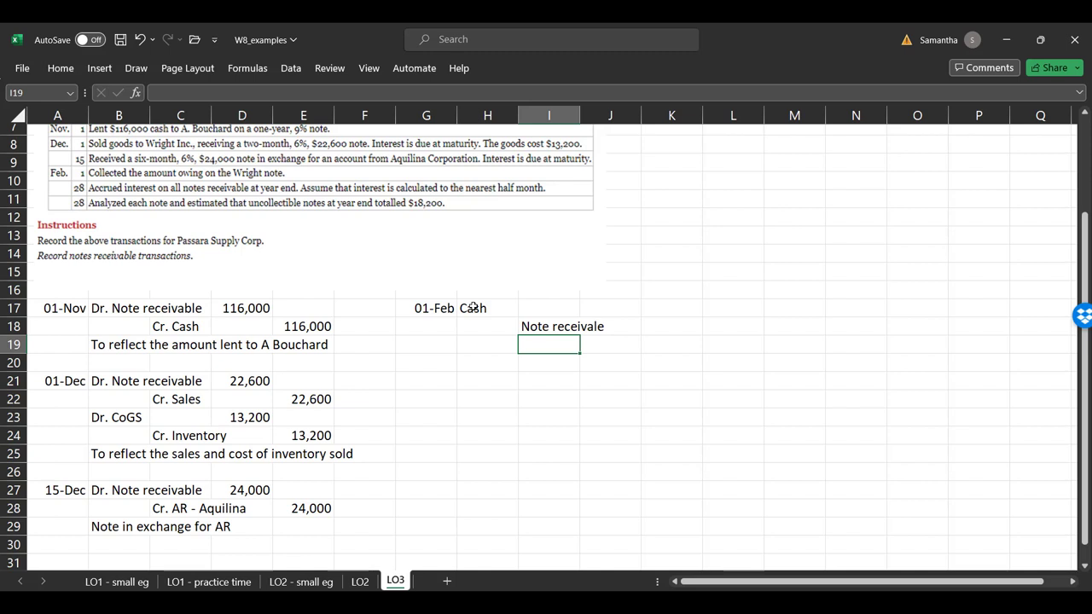
- Add "Interest Income" in I19 as the second credit line of the February 1 entry
{"action": "type", "text": "Interest Incme"}
{"action": "key", "text": "BackSpace"}
{"action": "key", "text": "BackSpace"}
{"action": "key", "text": "BackSpace"}
{"action": "type", "text": "ome"}
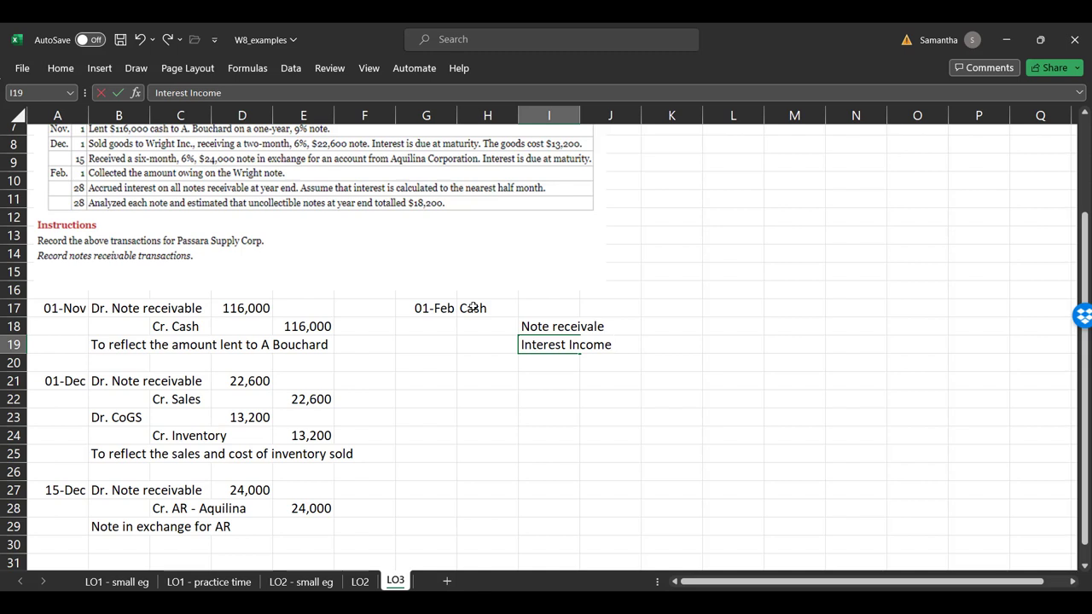
{"action": "key", "text": "Return"}
- Enter the explanation "collecting from the note receiveable on Wright" in H20 below the credit lines
{"action": "key", "text": "Left"}
{"action": "type", "text": "collec"}
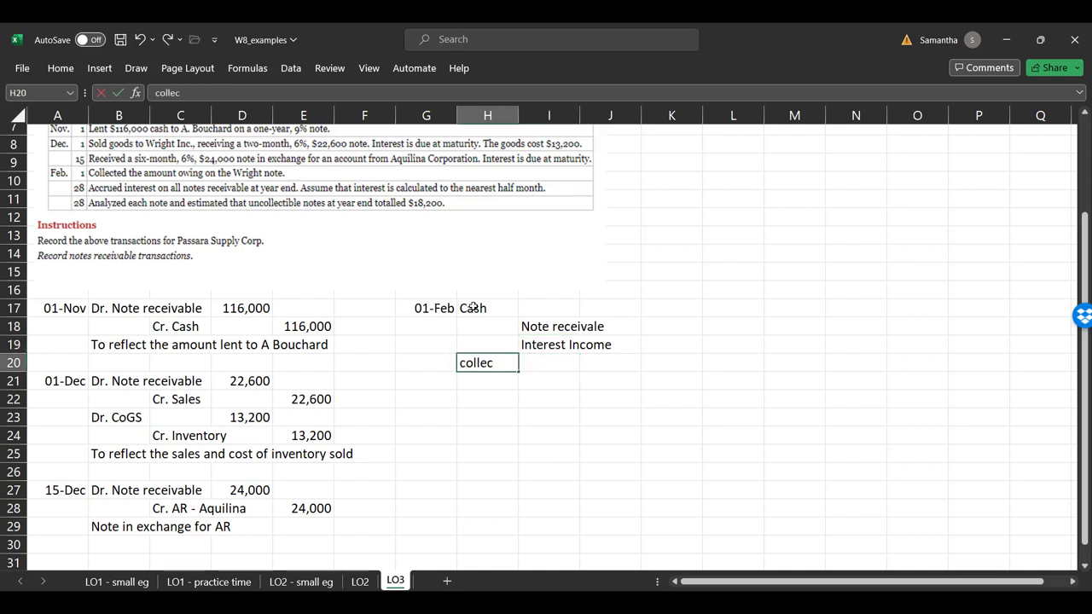
{"action": "type", "text": "ting from the note receiv"}
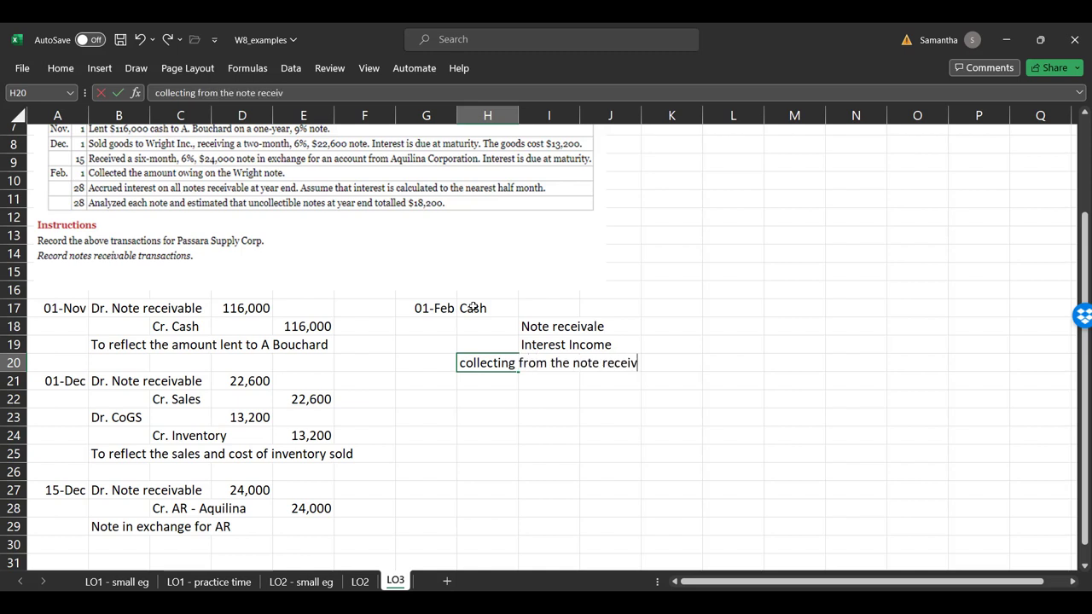
{"action": "type", "text": "eable on W"}
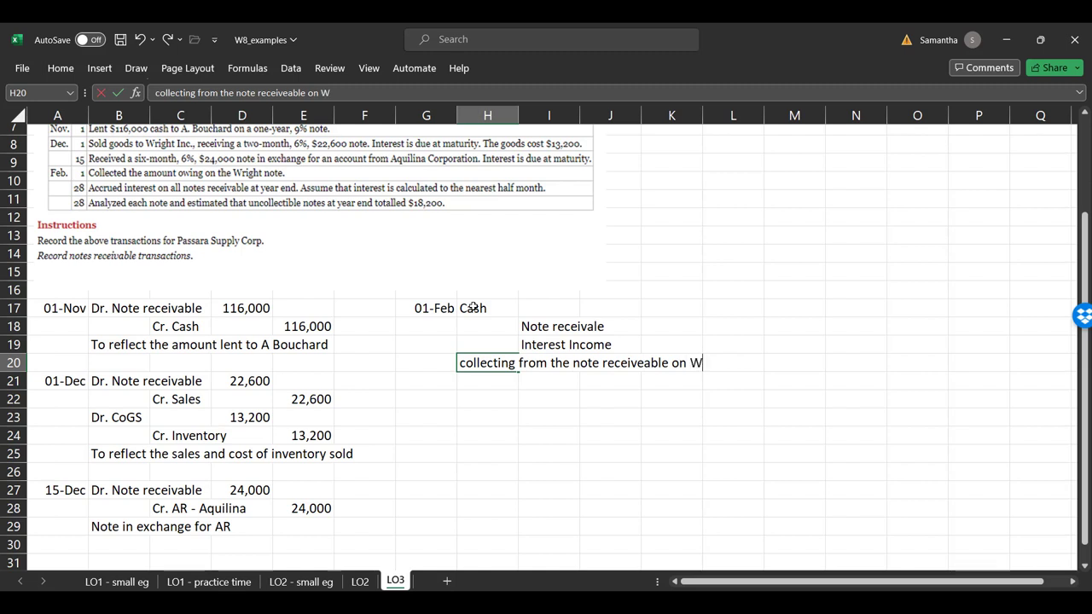
{"action": "type", "text": "riting"}
{"action": "key", "text": "BackSpace"}
{"action": "key", "text": "BackSpace"}
{"action": "key", "text": "BackSpace"}
{"action": "key", "text": "BackSpace"}
{"action": "type", "text": "ght"}
{"action": "key", "text": "Return"}
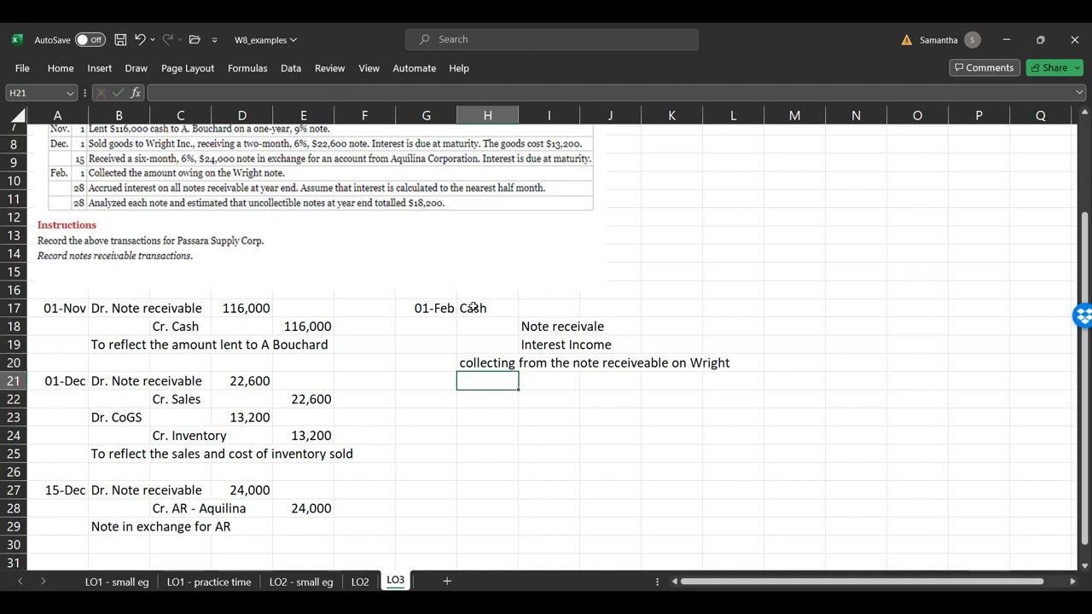
- Enter 22,600 in K18 as the note receivable credit amount
{"action": "left_click", "coordinate": [663, 330]}
{"action": "type", "text": "22,"}
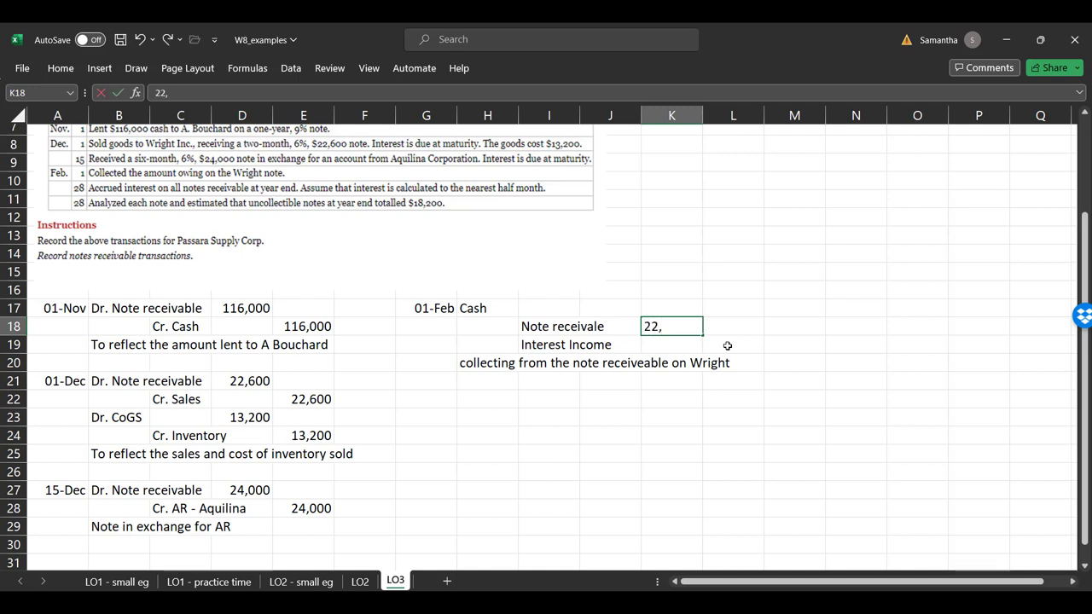
{"action": "type", "text": "600"}
{"action": "key", "text": "Return"}
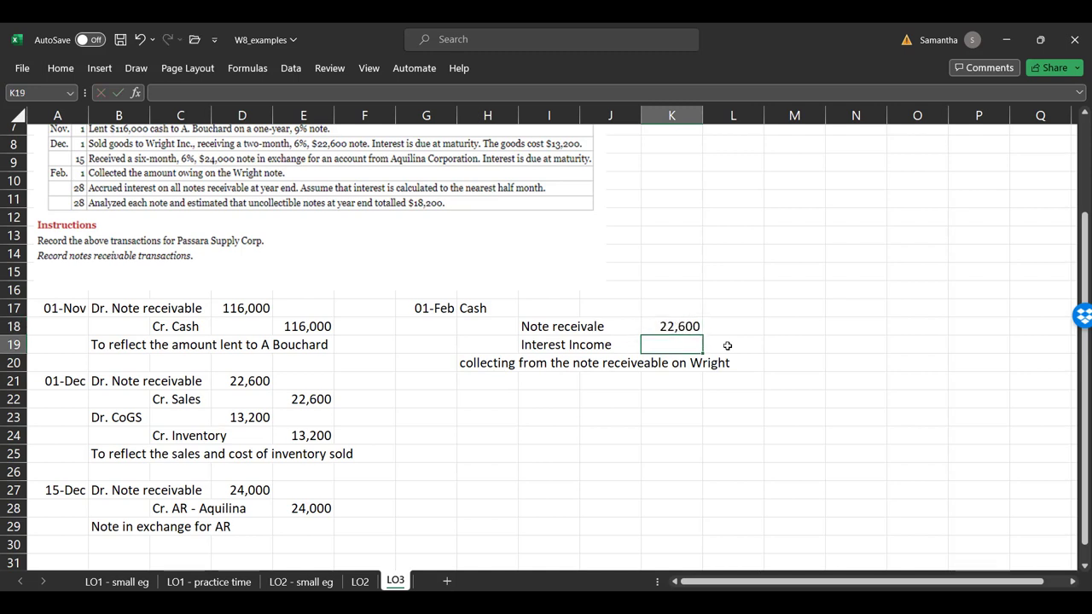
- Calculate the interest income credit in K19 with the formula =K18*0.06*(2/12)
{"action": "type", "text": "="}
{"action": "key", "text": "Up"}
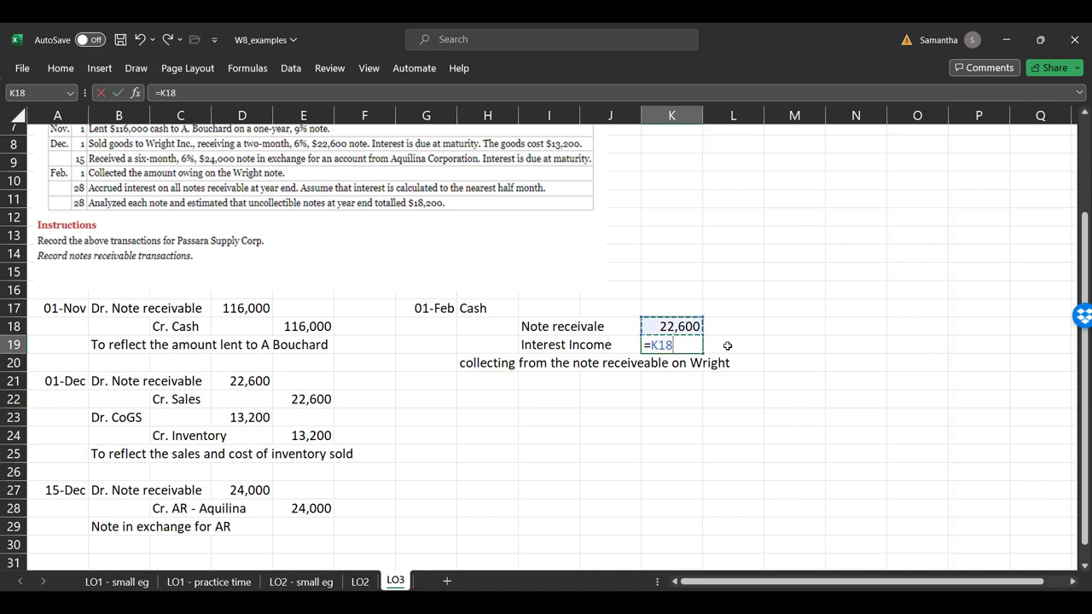
{"action": "type", "text": "*0.06*"}
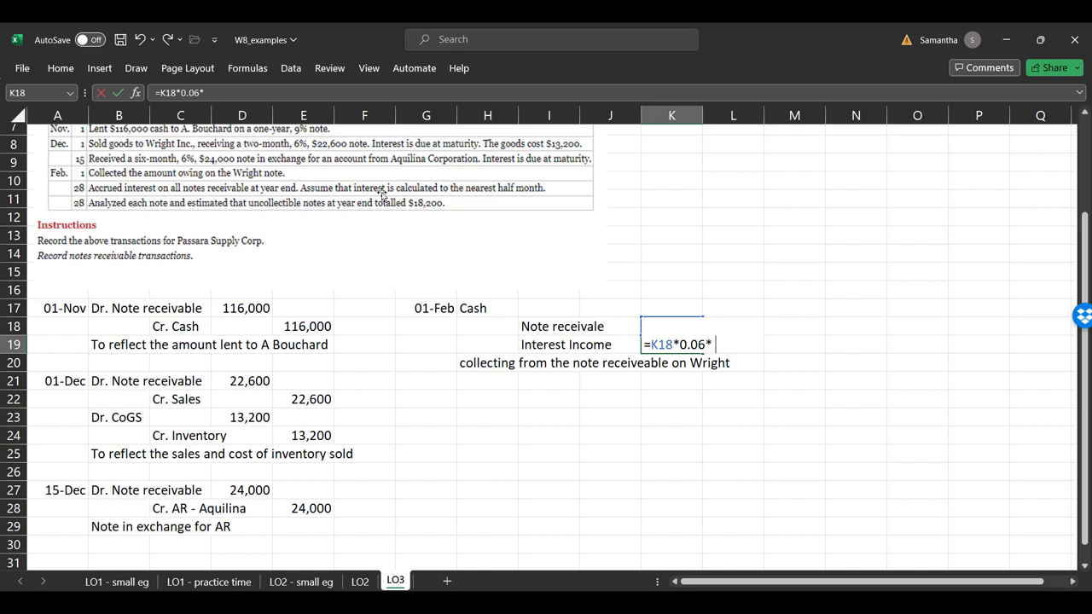
{"action": "left_click", "coordinate": [247, 95]}
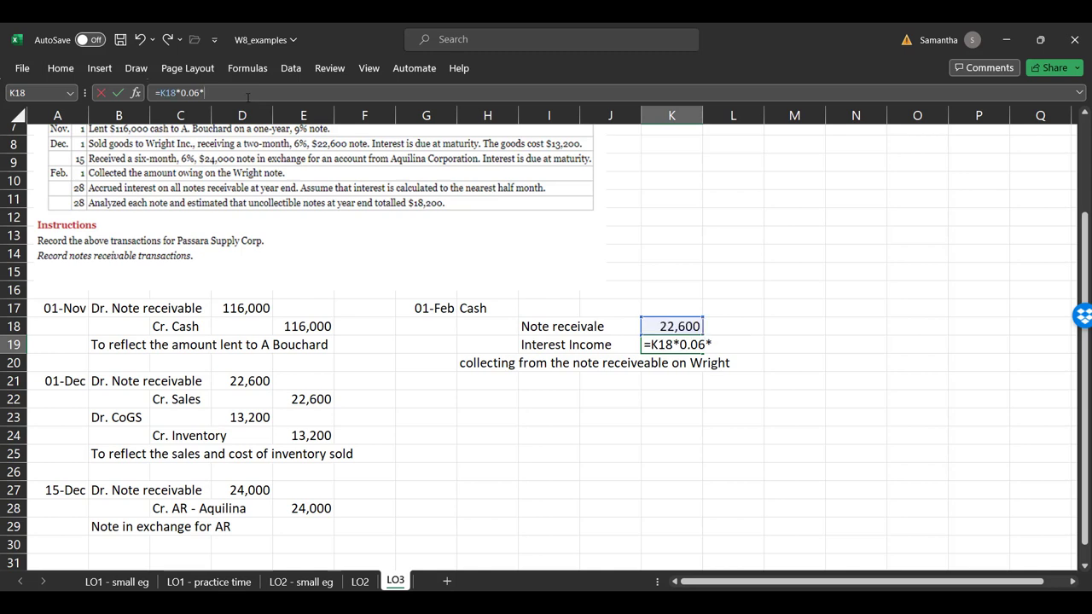
{"action": "type", "text": "(2/12)"}
{"action": "key", "text": "Return"}
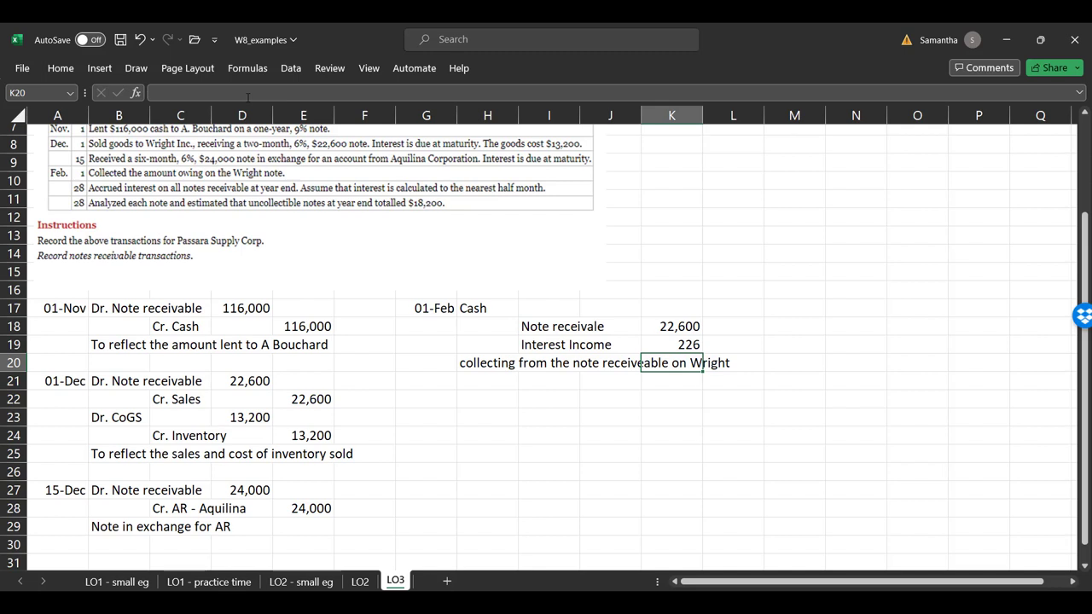
- Calculate the February 1 cash debit in J17 as the sum of K18 and K19
{"action": "key", "text": "Up"}
{"action": "key", "text": "Up"}
{"action": "key", "text": "Up"}
{"action": "key", "text": "Left"}
{"action": "key", "text": "Left"}
{"action": "key", "text": "Right"}
{"action": "type", "text": "="}
{"action": "key", "text": "Down"}
{"action": "key", "text": "Right"}
{"action": "type", "text": "+"}
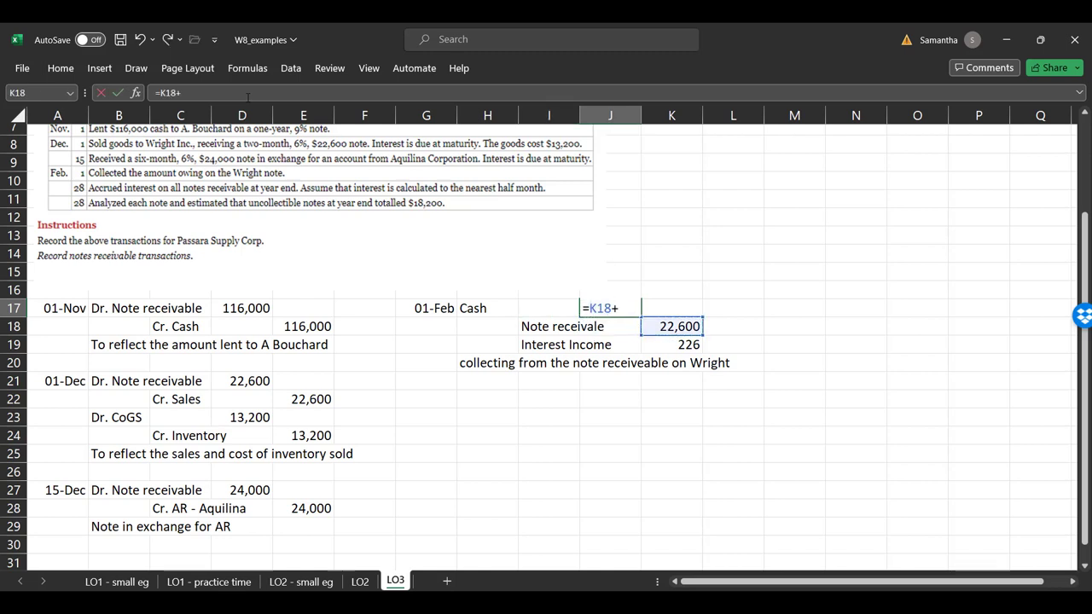
{"action": "key", "text": "Down"}
{"action": "key", "text": "Down"}
{"action": "key", "text": "Right"}
{"action": "key", "text": "Return"}
{"action": "key", "text": "Down"}
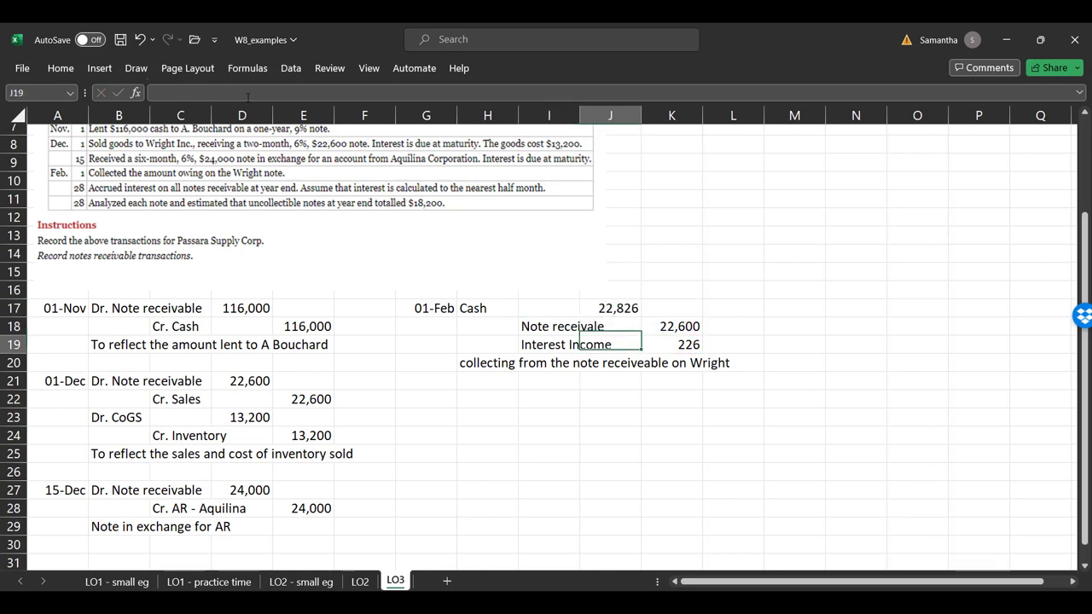
- Enter the date Feb 28 in G22 to begin the next journal entry
{"action": "key", "text": "Down"}
{"action": "key", "text": "Down"}
{"action": "key", "text": "Left"}
{"action": "key", "text": "Left"}
{"action": "key", "text": "Down"}
{"action": "key", "text": "Left"}
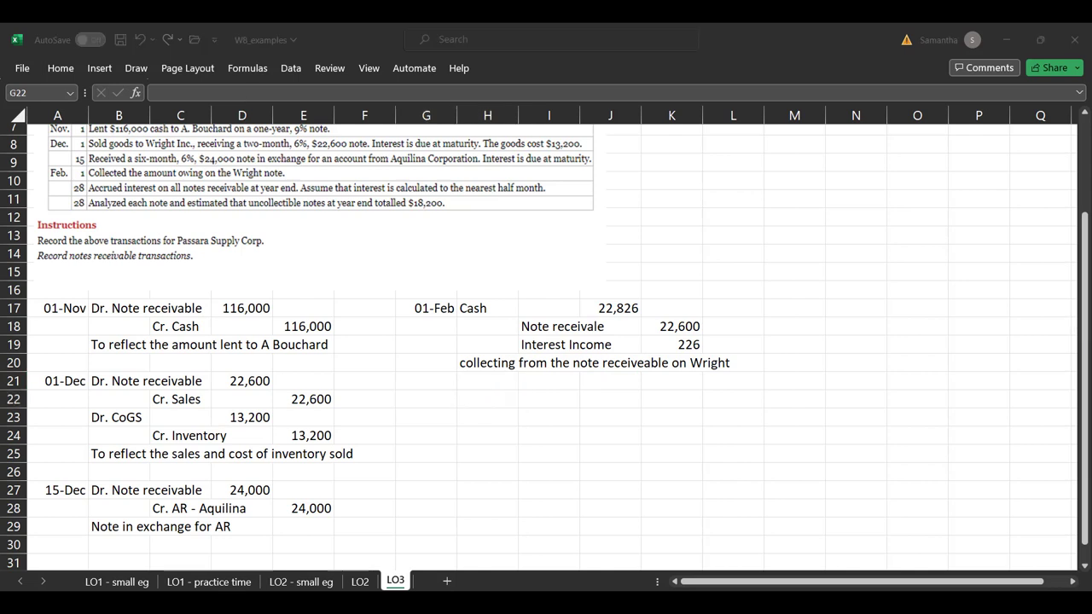
{"action": "left_click", "coordinate": [448, 394]}
{"action": "type", "text": "Feb 2"}
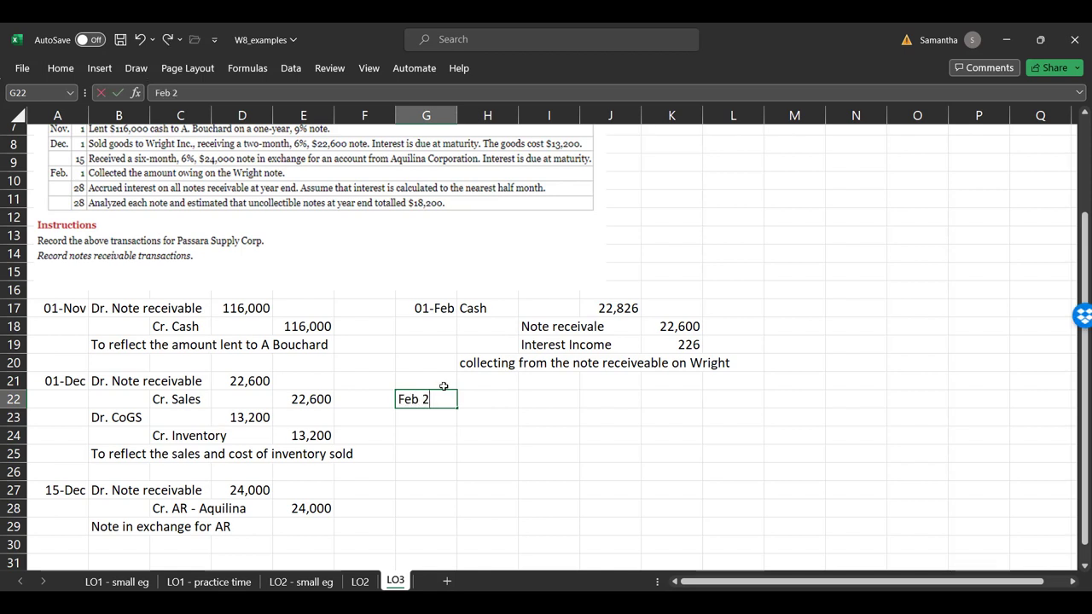
{"action": "type", "text": "8"}
{"action": "key", "text": "Return"}
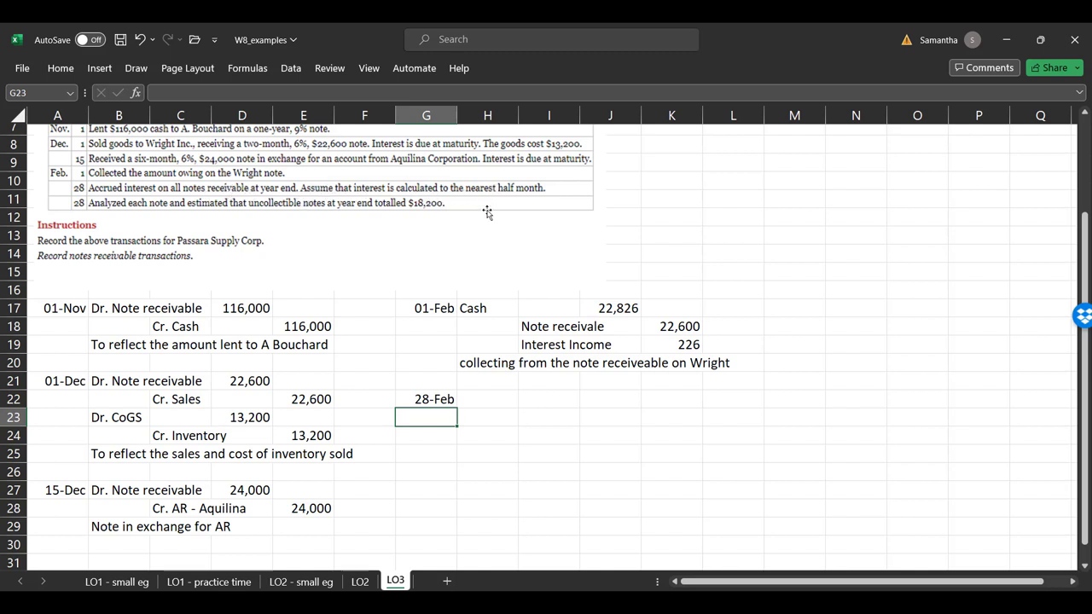
- Label the interest workings with the one-year note borrower's surname in M22 and "Aquilina -" in M23
{"action": "left_click", "coordinate": [478, 392]}
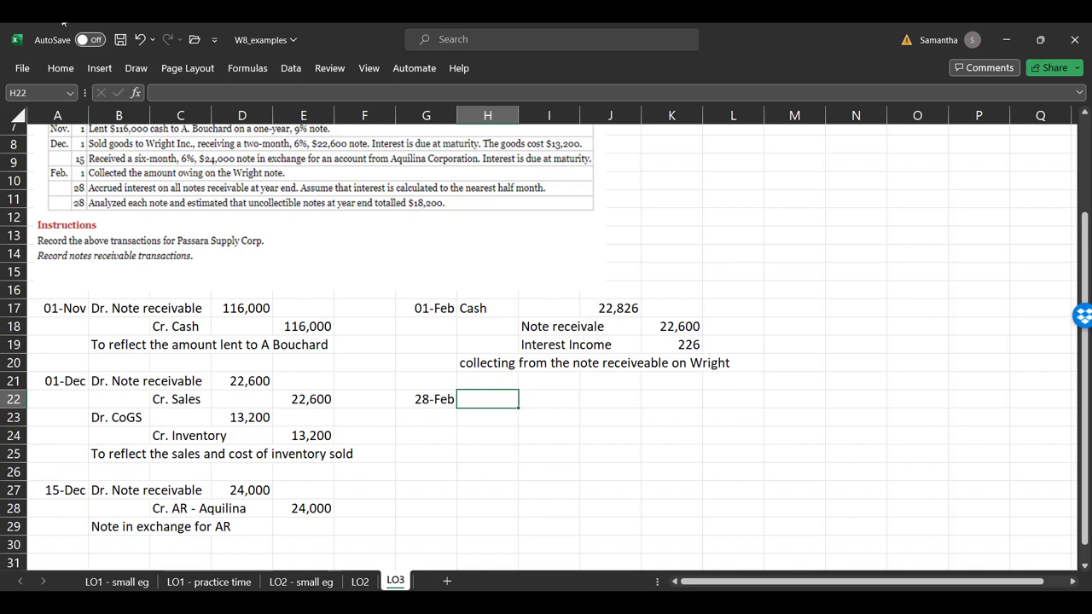
{"action": "key", "text": "Tab"}
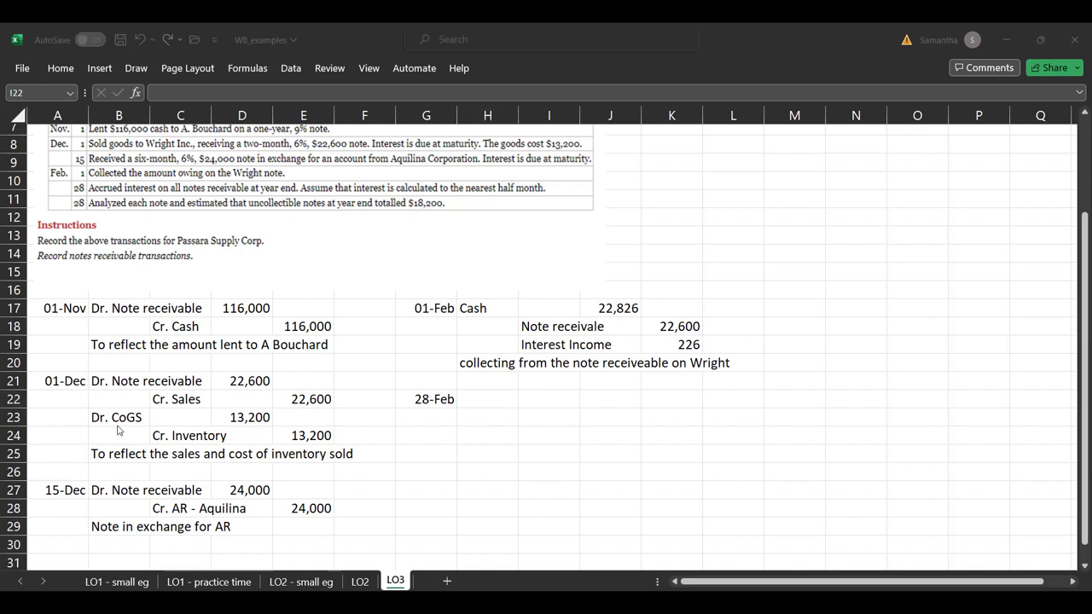
{"action": "left_click", "coordinate": [785, 397]}
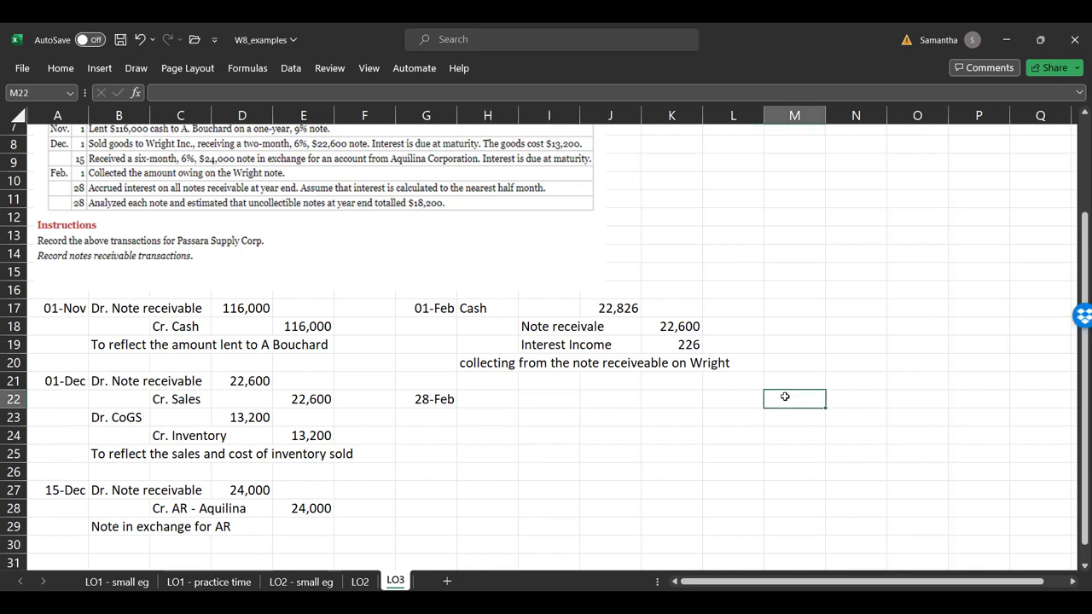
{"action": "type", "text": "Bouchard -"}
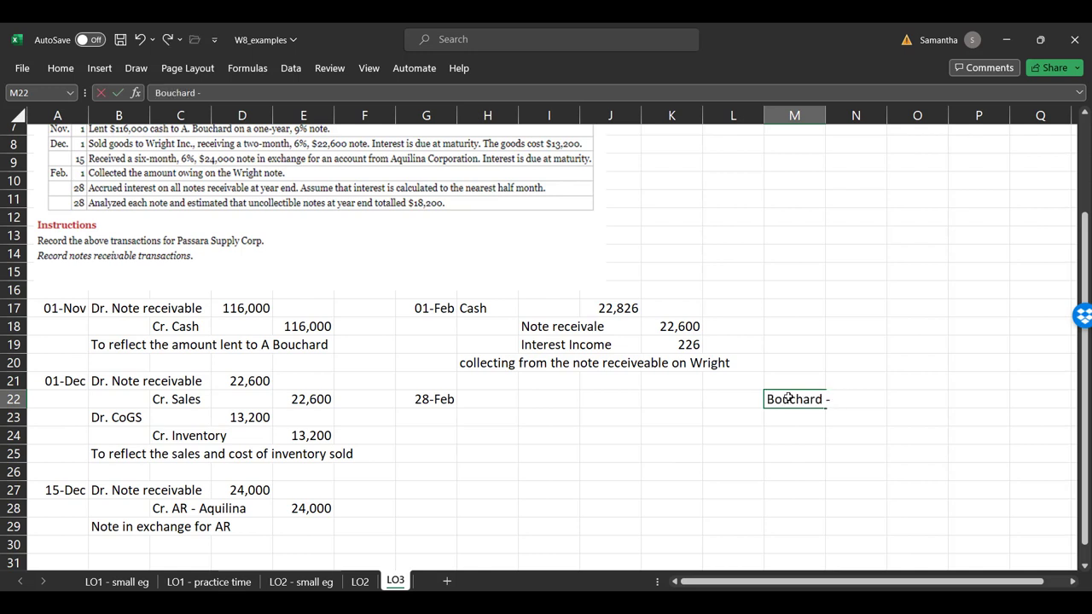
{"action": "key", "text": "Return"}
{"action": "type", "text": "Aquilina"}
{"action": "key", "text": "Return"}
{"action": "key", "text": "Up"}
{"action": "left_click", "coordinate": [227, 93]}
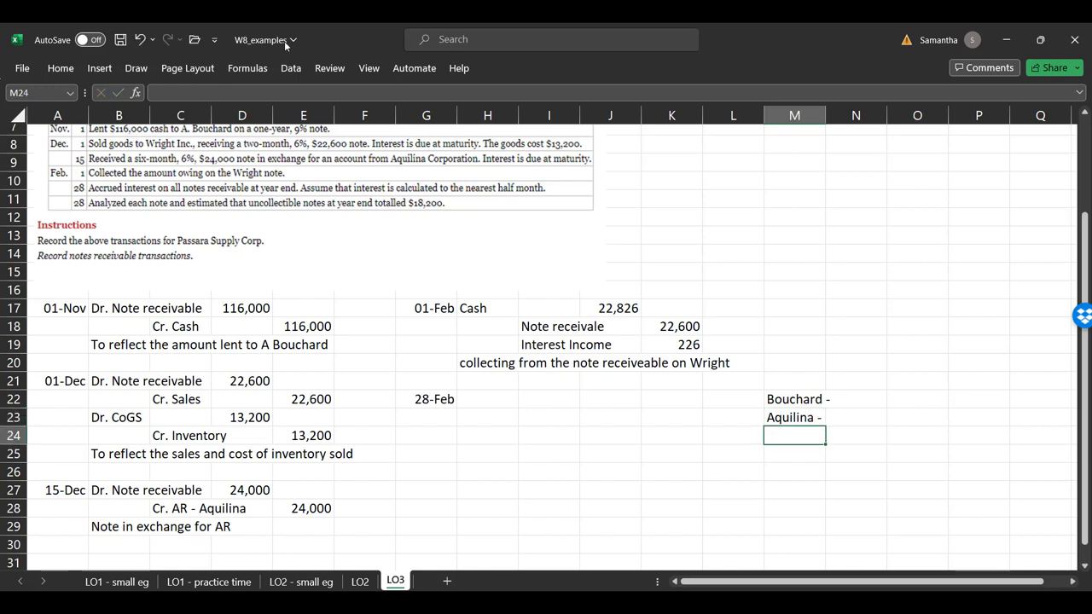
- Calculate the accrued interest on the one-year 9% note in O22 with =116000*0.09*(4/12), accepting the formula correction
{"action": "left_click", "coordinate": [845, 401]}
{"action": "left_click", "coordinate": [902, 402]}
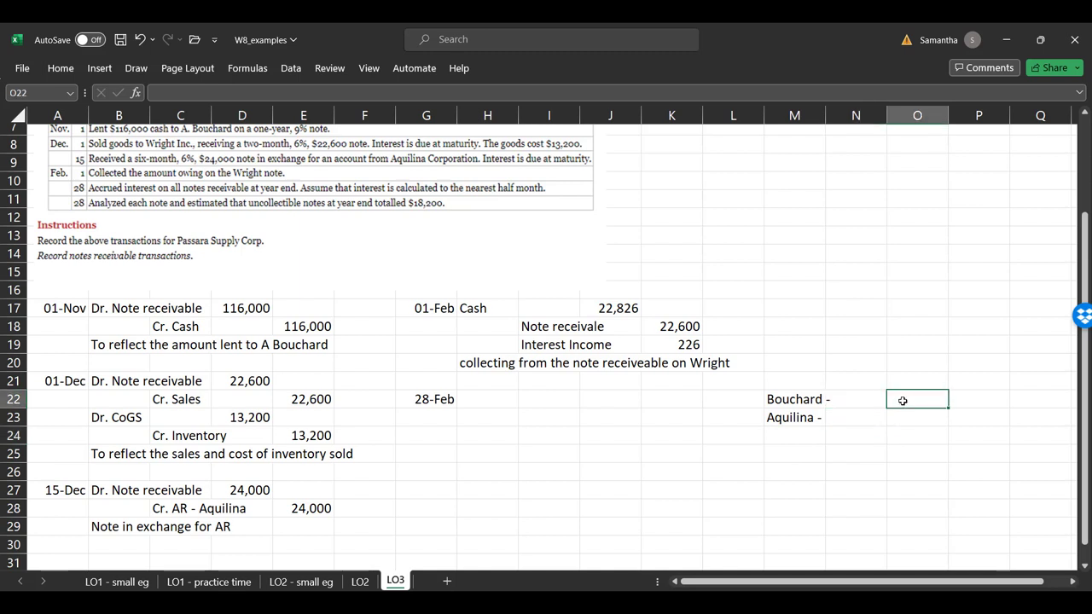
{"action": "type", "text": "=116,000*"}
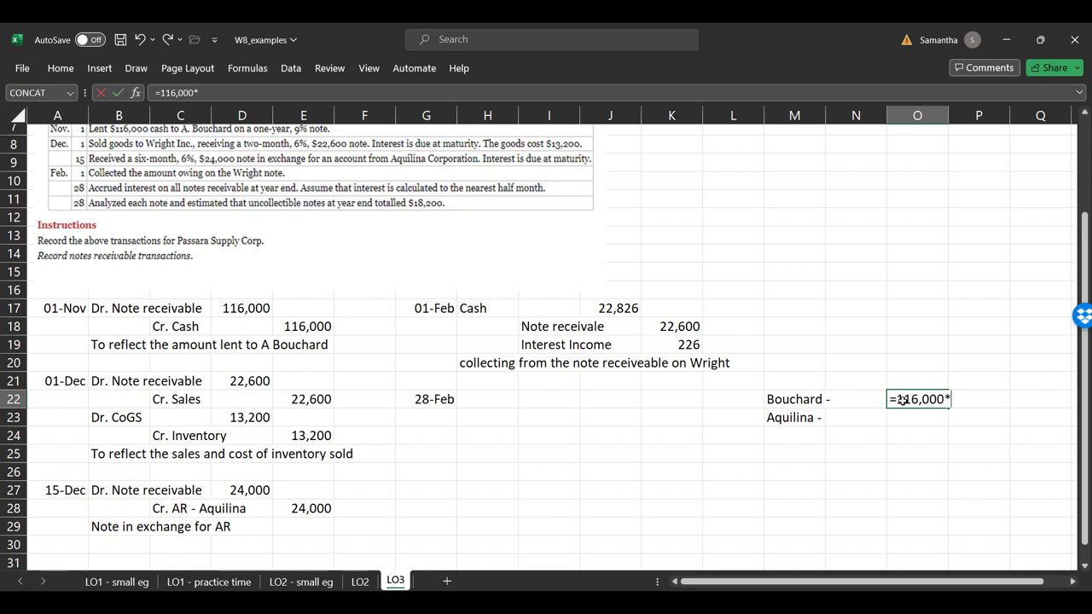
{"action": "type", "text": "0.09*"}
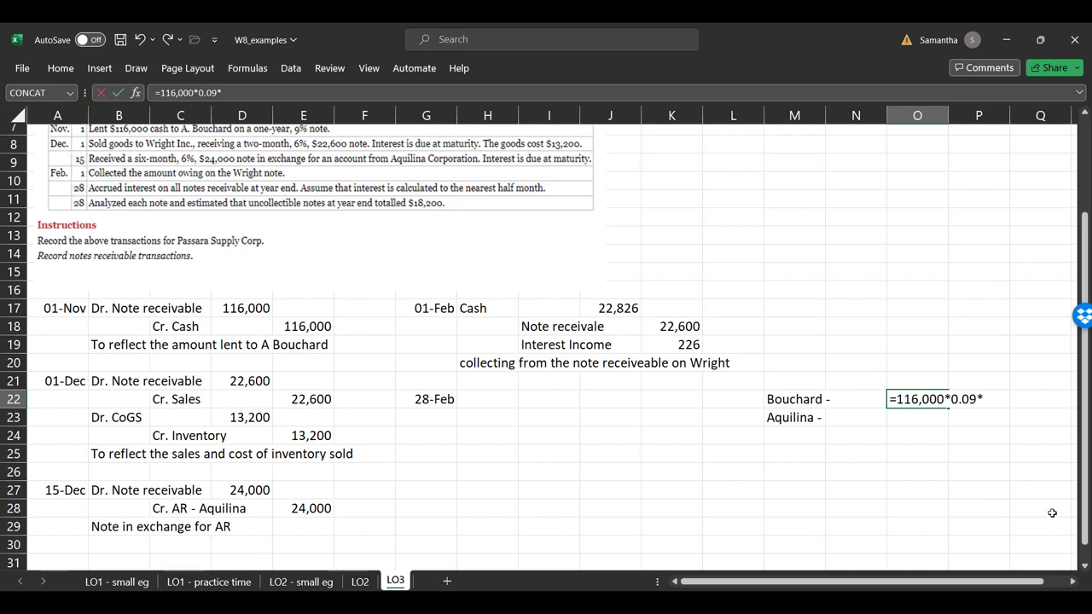
{"action": "type", "text": "(4/12)"}
{"action": "key", "text": "Return"}
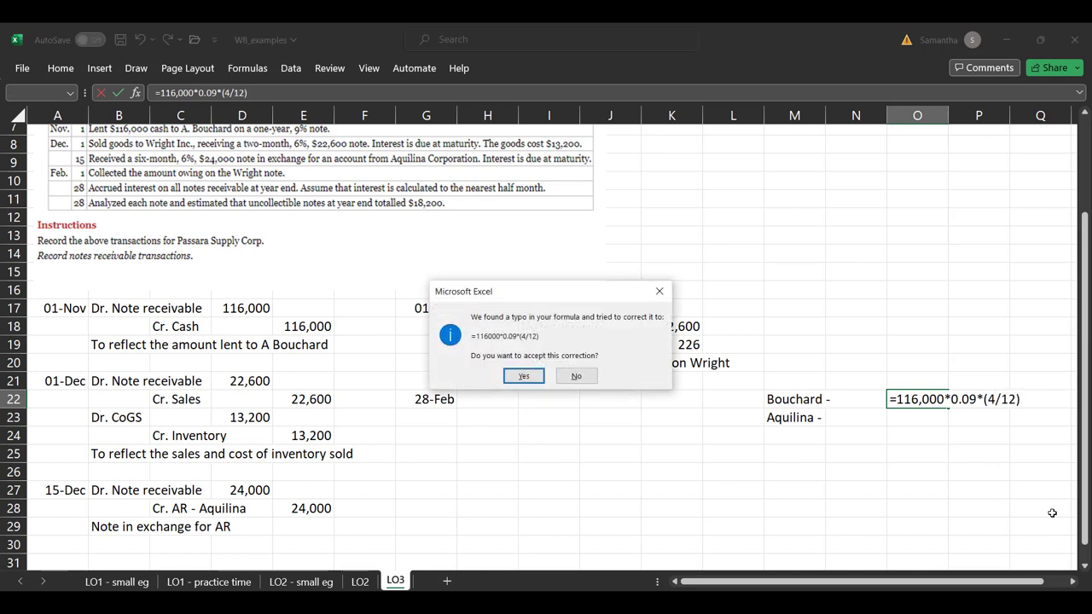
{"action": "key", "text": "Return"}
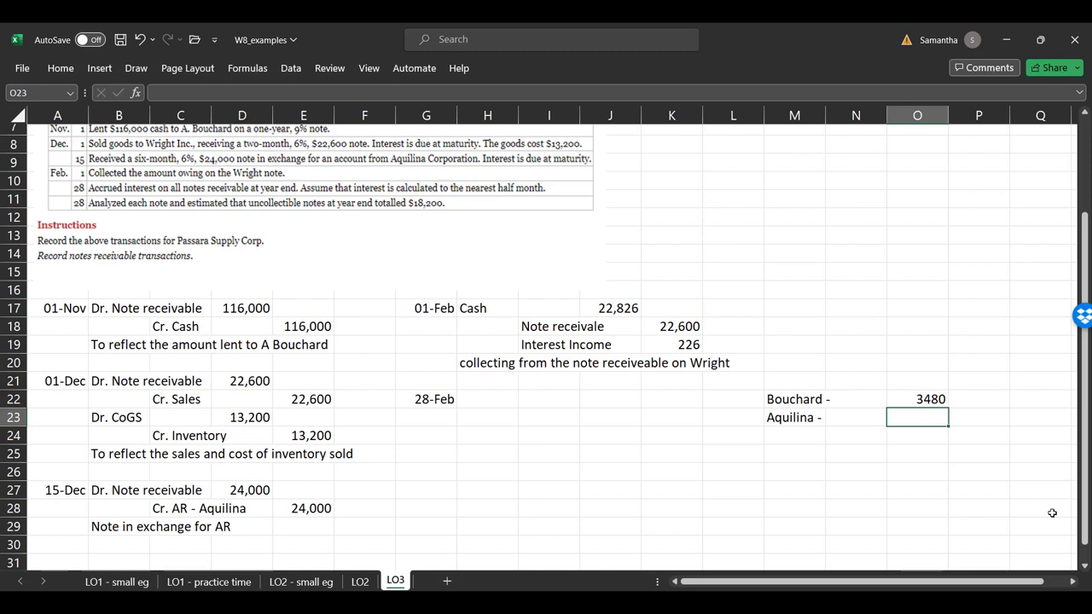
- Calculate the accrued interest on the Aquilina note in O23 with =24000*0.06*(2.5/12)
{"action": "type", "text": "=24000*"}
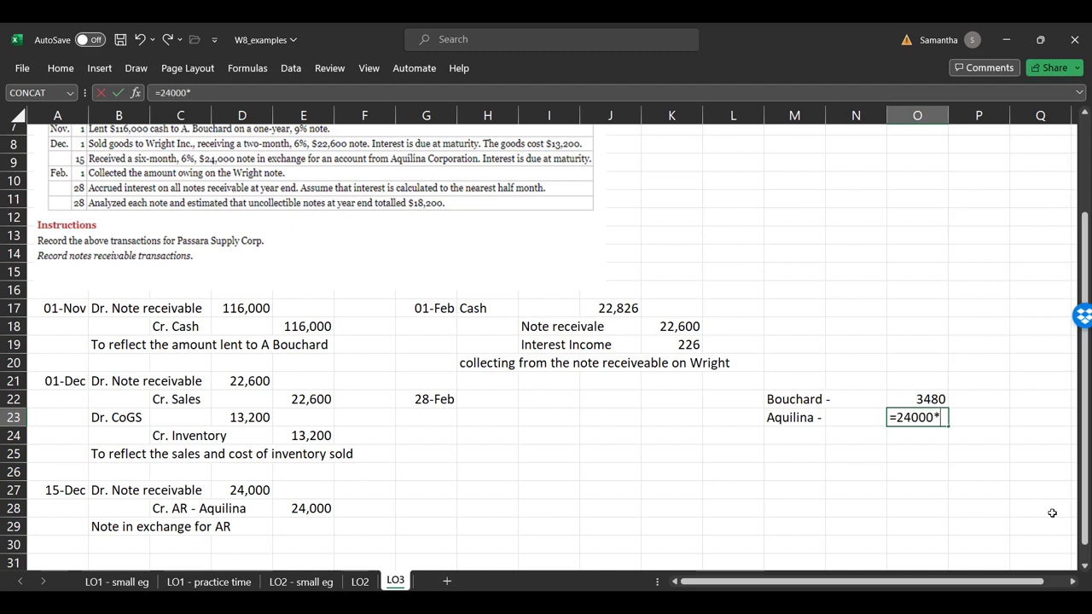
{"action": "type", "text": "6"}
{"action": "key", "text": "BackSpace"}
{"action": "type", "text": "0.06"}
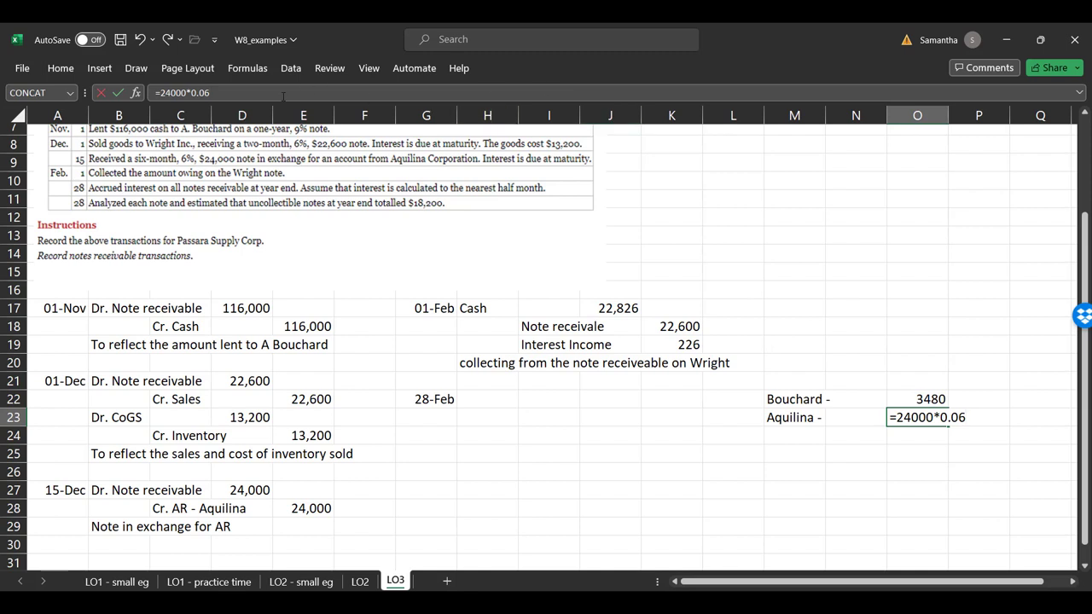
{"action": "type", "text": "*(2.5/12)"}
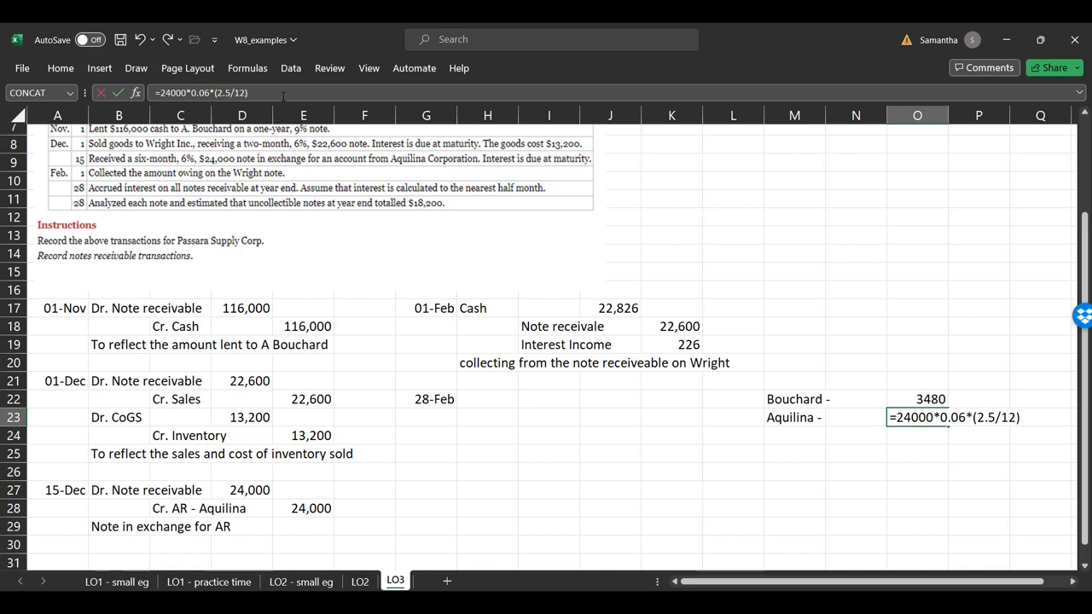
{"action": "key", "text": "Return"}
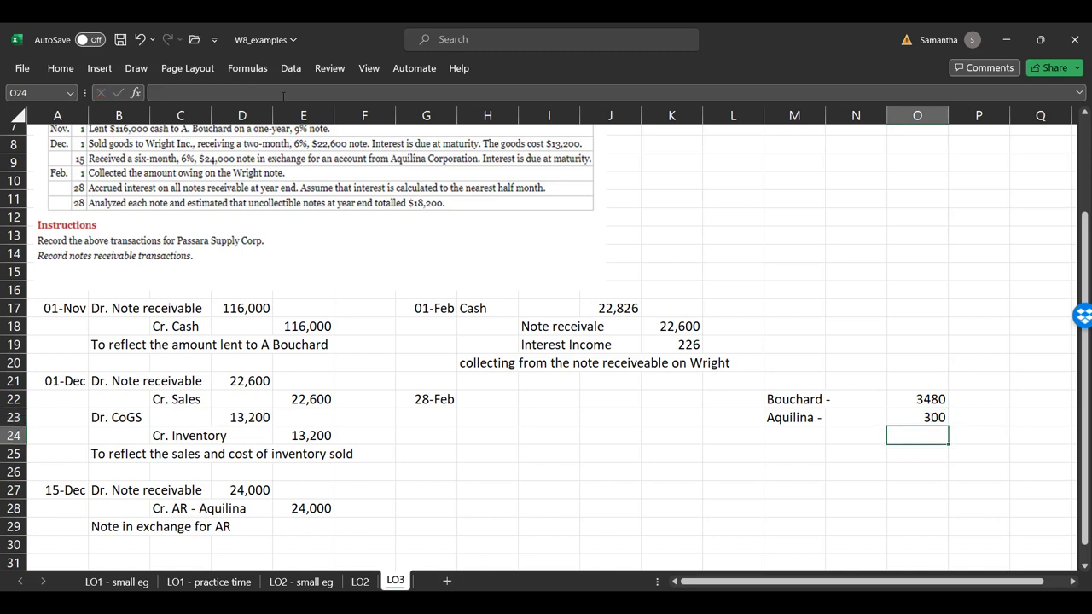
- Total the two accrued interest amounts in O24 by adding O22 and O23
{"action": "key", "text": "Up"}
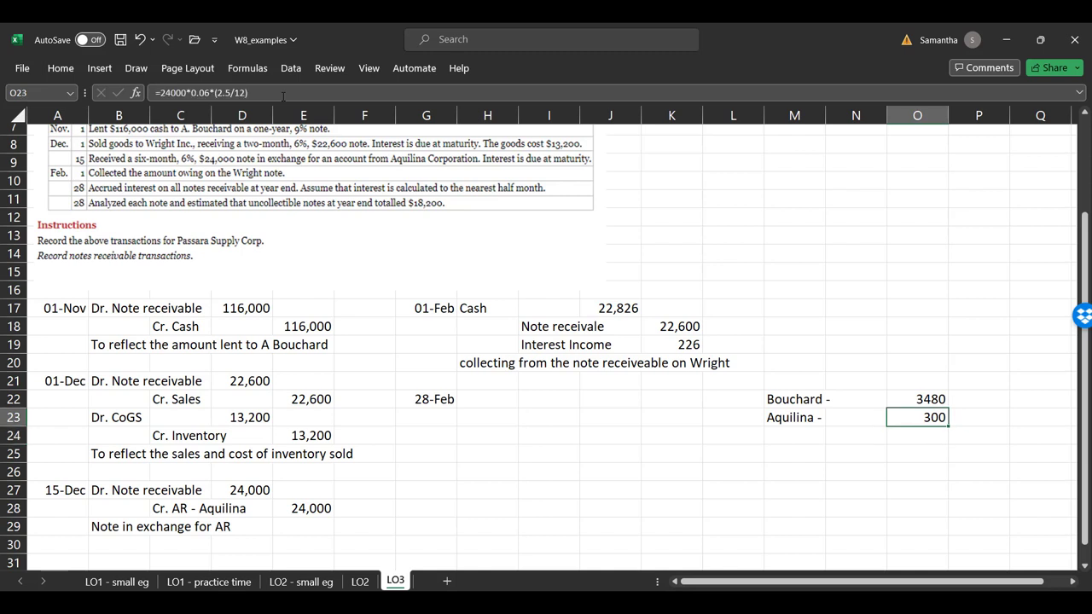
{"action": "type", "text": "="}
{"action": "key", "text": "Escape"}
{"action": "key", "text": "Down"}
{"action": "type", "text": "="}
{"action": "key", "text": "Up"}
{"action": "key", "text": "Up"}
{"action": "type", "text": "+"}
{"action": "key", "text": "Up"}
{"action": "key", "text": "Return"}
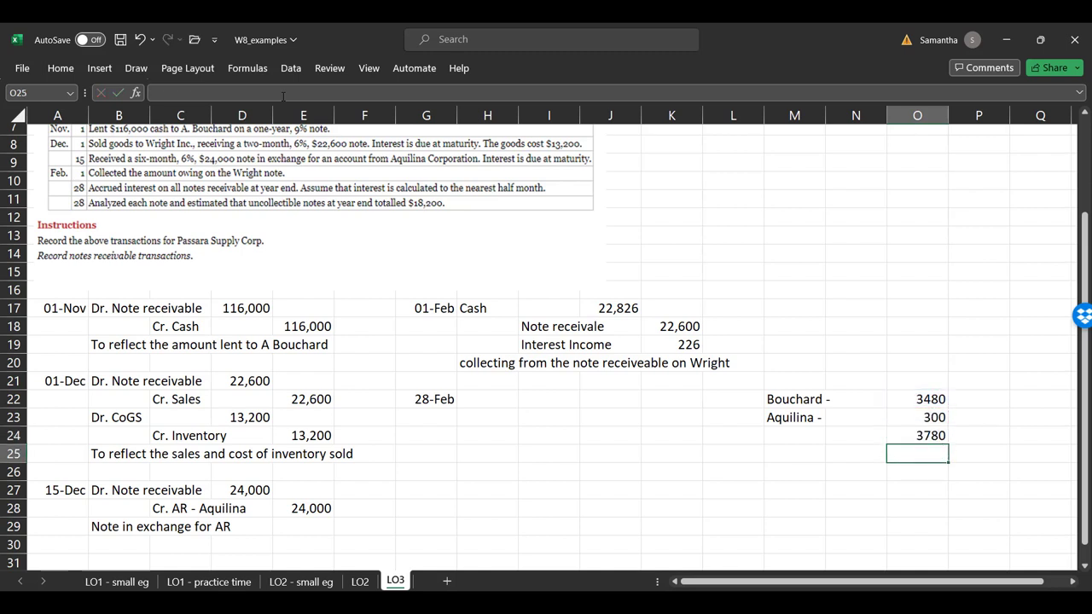
- Label the accrued interest sum "Total Interset on NR" in M24
{"action": "key", "text": "Up"}
{"action": "key", "text": "Up"}
{"action": "key", "text": "Left"}
{"action": "key", "text": "Left"}
{"action": "key", "text": "Down"}
{"action": "type", "text": "Total"}
{"action": "type", "text": " N"}
{"action": "key", "text": "BackSpace"}
{"action": "type", "text": "Interset on NR"}
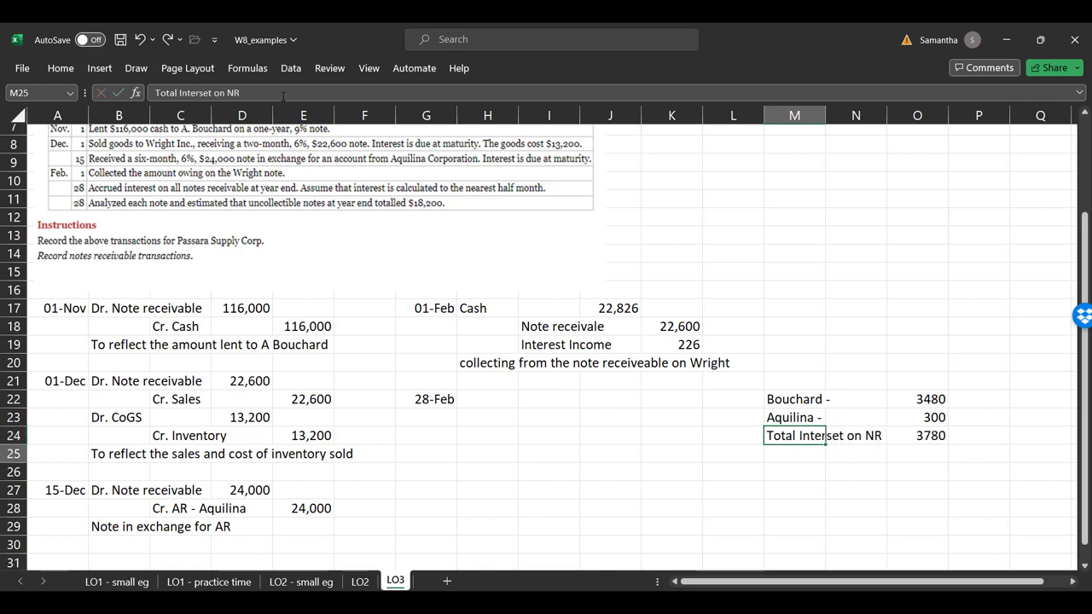
{"action": "key", "text": "Return"}
- Apply a bottom border to the Aquilina interest amount in O23, above the total
{"action": "key", "text": "Up"}
{"action": "key", "text": "Right"}
{"action": "key", "text": "Right"}
{"action": "key", "text": "Up"}
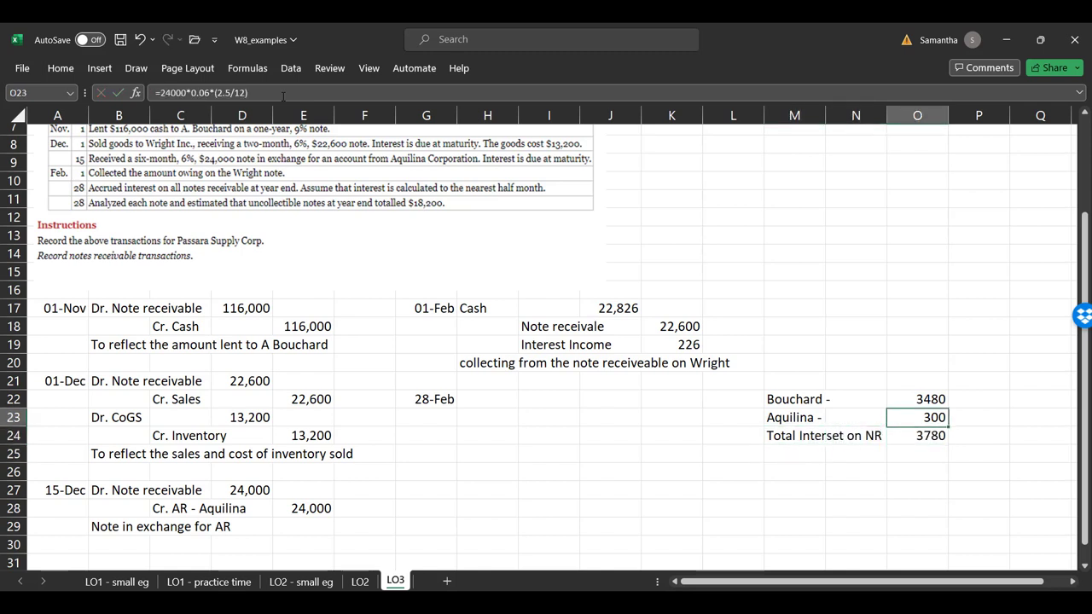
{"action": "left_click", "coordinate": [60, 69]}
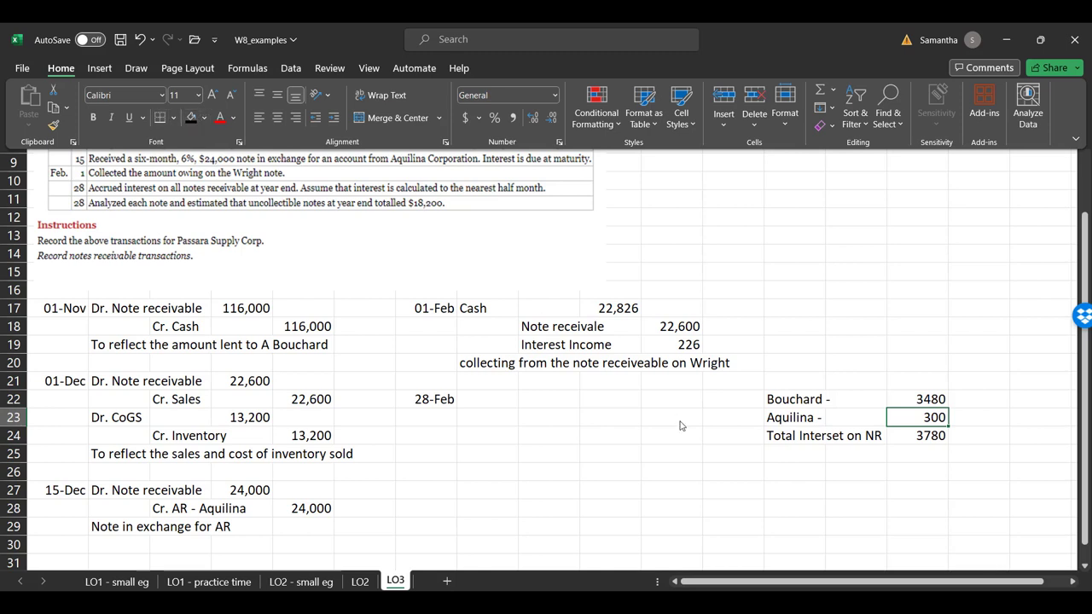
{"action": "key", "text": "Escape"}
{"action": "left_click", "coordinate": [792, 436]}
{"action": "left_click_drag", "start_coordinate": [766, 436], "coordinate": [435, 399]}
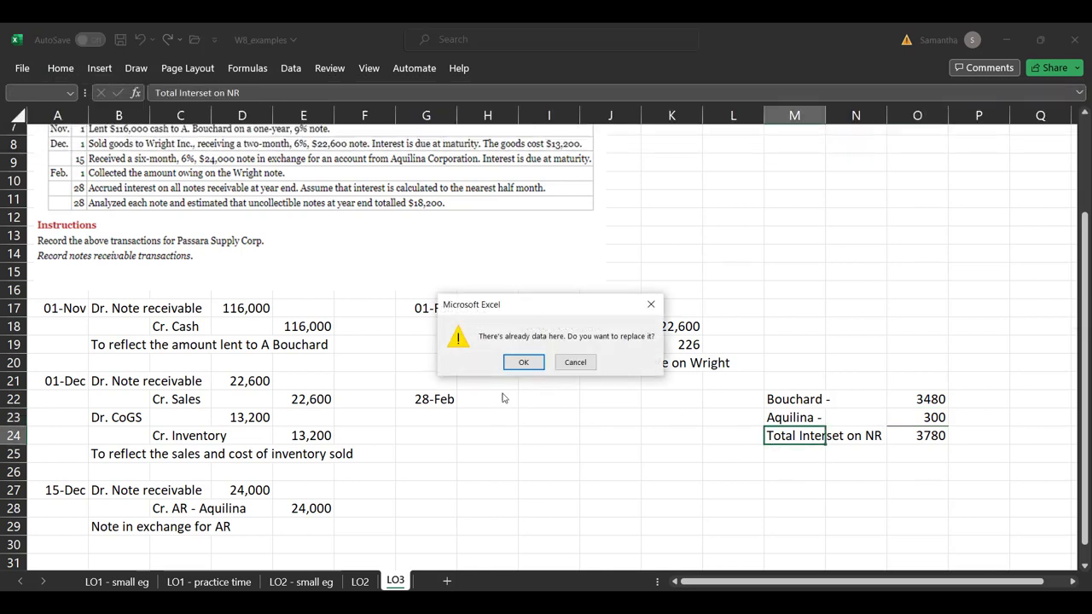
{"action": "left_click", "coordinate": [575, 361]}
- Enter "Interest receivable" in H22 as the February 28 debit line and "Interest income" in I23 as the credit line
{"action": "left_click", "coordinate": [512, 399]}
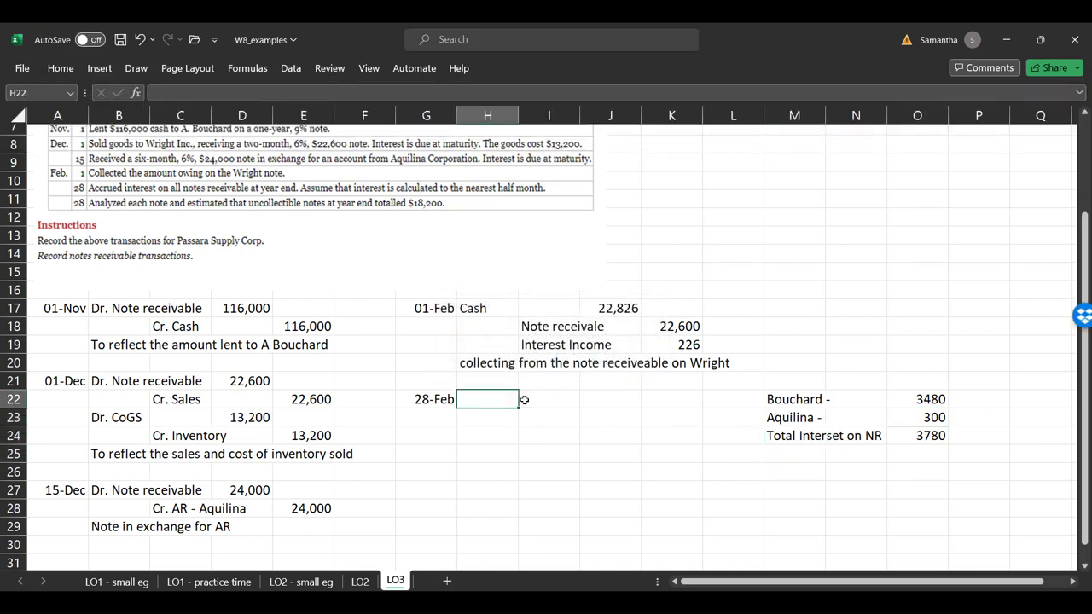
{"action": "type", "text": "Interest "}
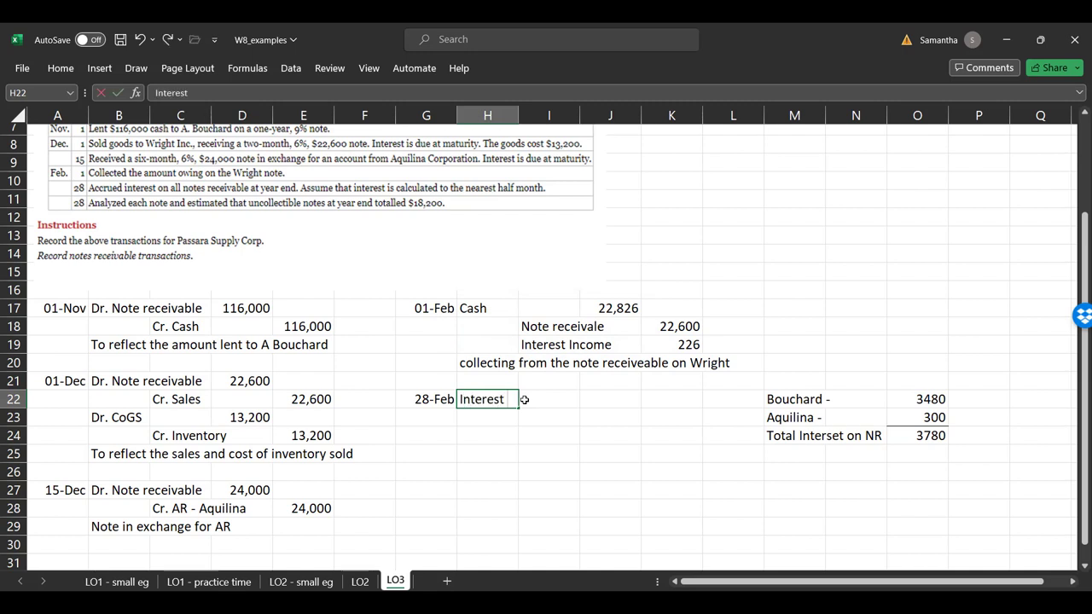
{"action": "type", "text": "receivable"}
{"action": "key", "text": "Return"}
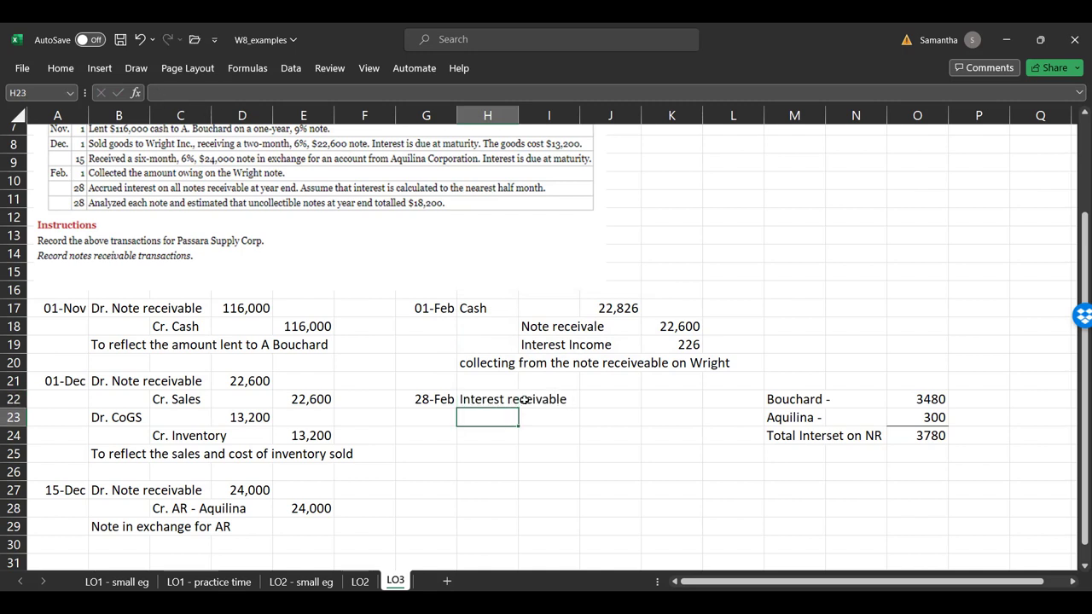
{"action": "key", "text": "Right"}
{"action": "type", "text": "Interest income"}
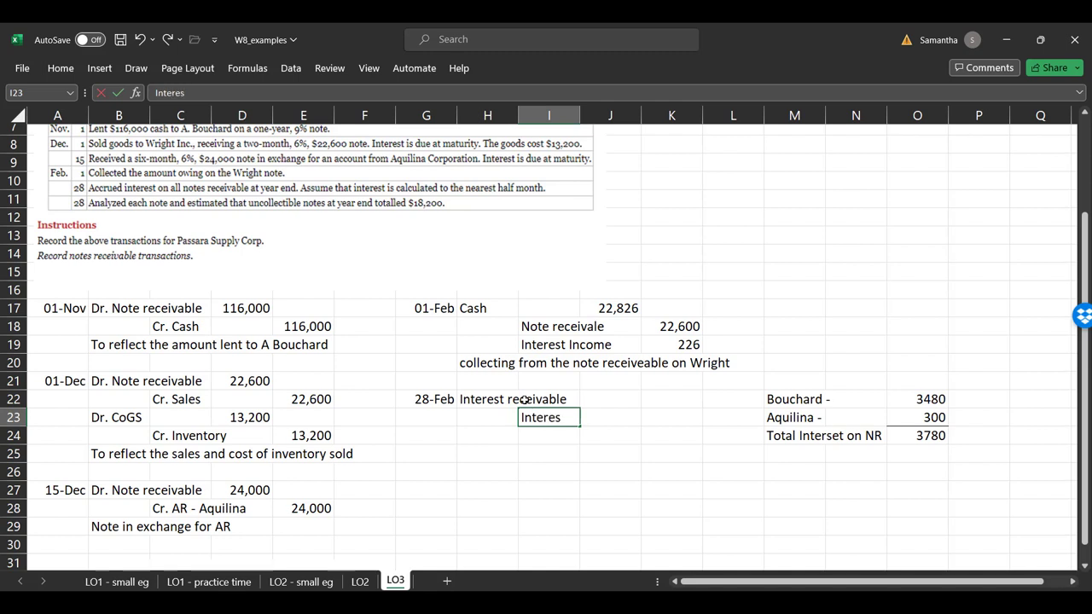
- Link the interest receivable debit in J22 to the total accrued interest in O24
{"action": "key", "text": "Right"}
{"action": "key", "text": "Up"}
{"action": "type", "text": "="}
{"action": "key", "text": "Down"}
{"action": "key", "text": "Right"}
{"action": "key", "text": "Down"}
{"action": "key", "text": "Right"}
{"action": "key", "text": "Right"}
{"action": "key", "text": "Right"}
{"action": "key", "text": "Right"}
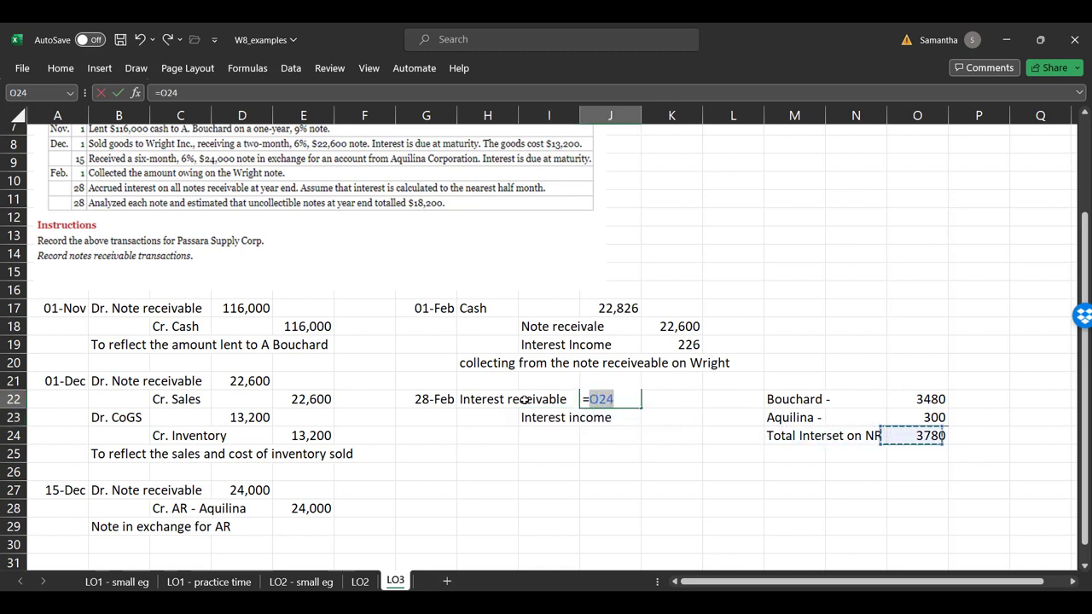
{"action": "key", "text": "Return"}
{"action": "key", "text": "Right"}
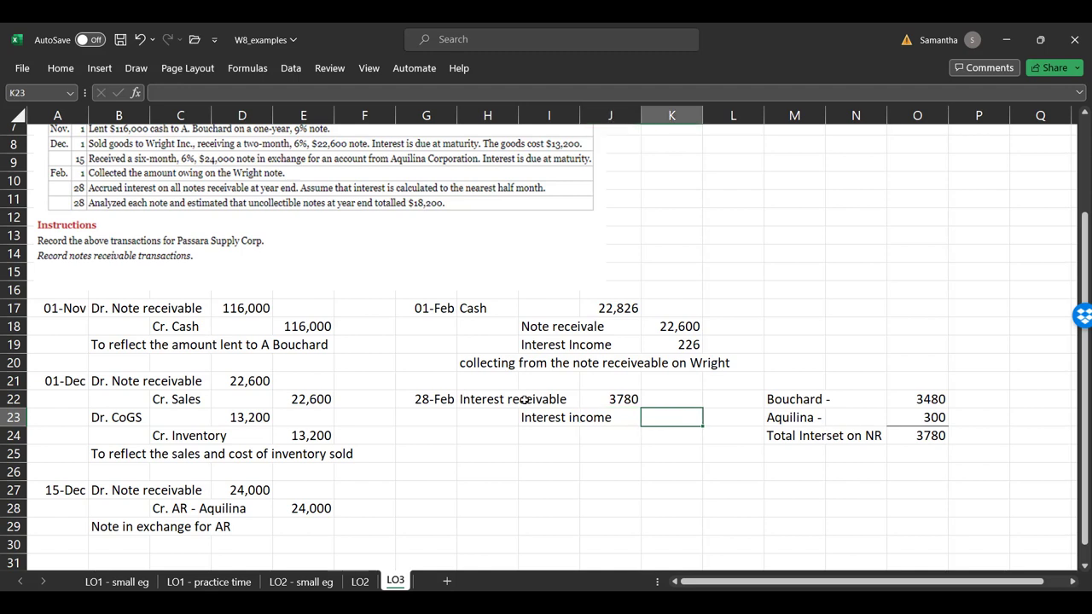
- Link the interest income credit in K23 to the interest receivable debit in J22
{"action": "type", "text": "="}
{"action": "key", "text": "Up"}
{"action": "key", "text": "Left"}
{"action": "key", "text": "Return"}
- Enter the explanation "to accrue for interset on NRs at year end" in H24 below the interest accrual entry
{"action": "key", "text": "Left"}
{"action": "key", "text": "Left"}
{"action": "key", "text": "Left"}
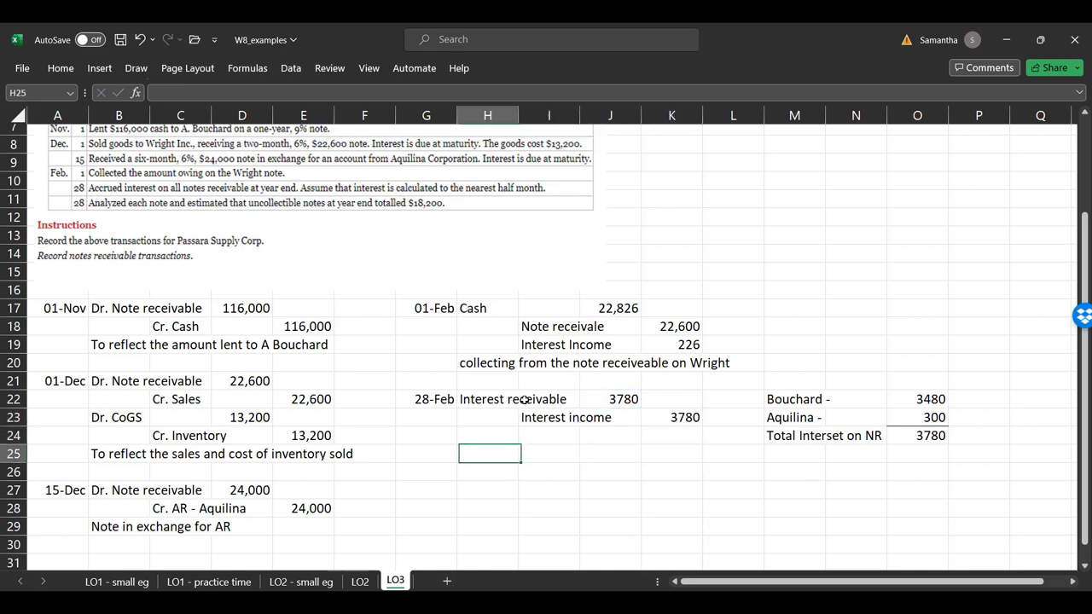
{"action": "type", "text": "to "}
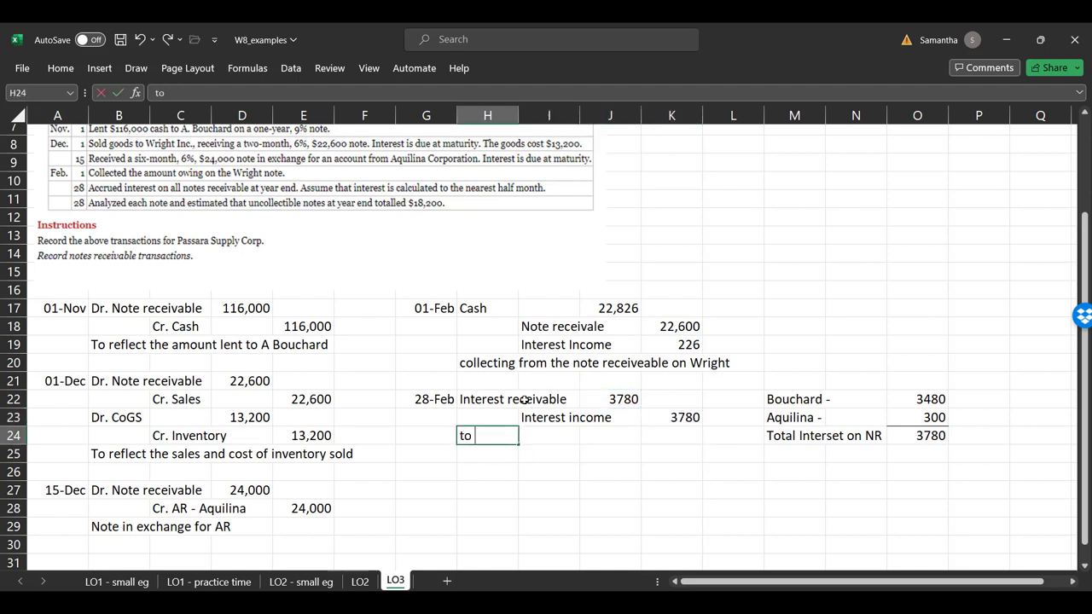
{"action": "type", "text": "accrue for interset "}
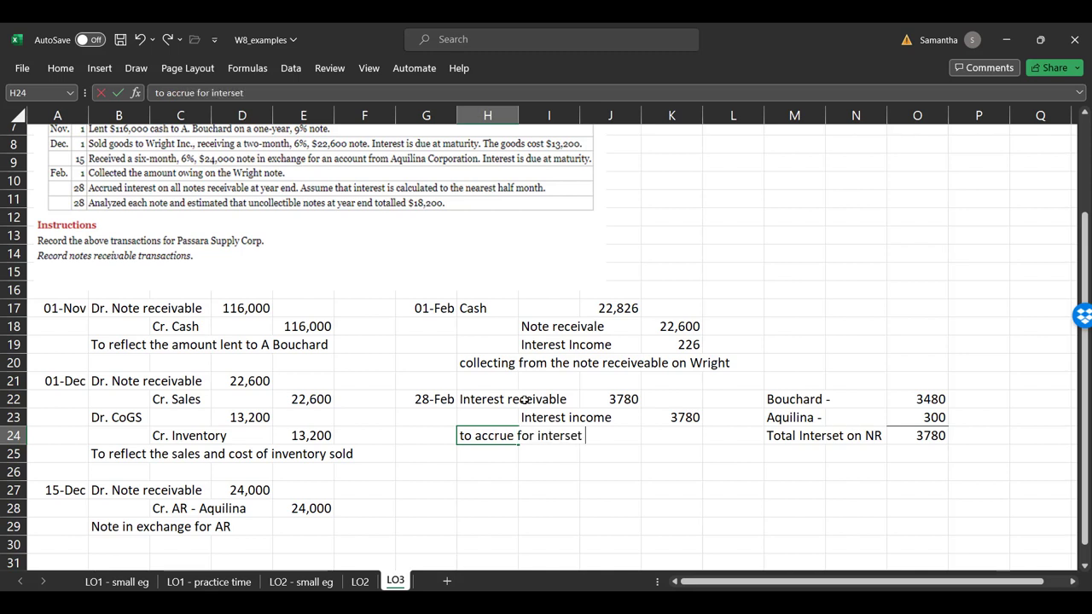
{"action": "type", "text": "on NRs at year end"}
{"action": "key", "text": "Return"}
- Enter the date Feb 28 in G26 for the uncollectible notes entry
{"action": "key", "text": "Return"}
{"action": "key", "text": "Left"}
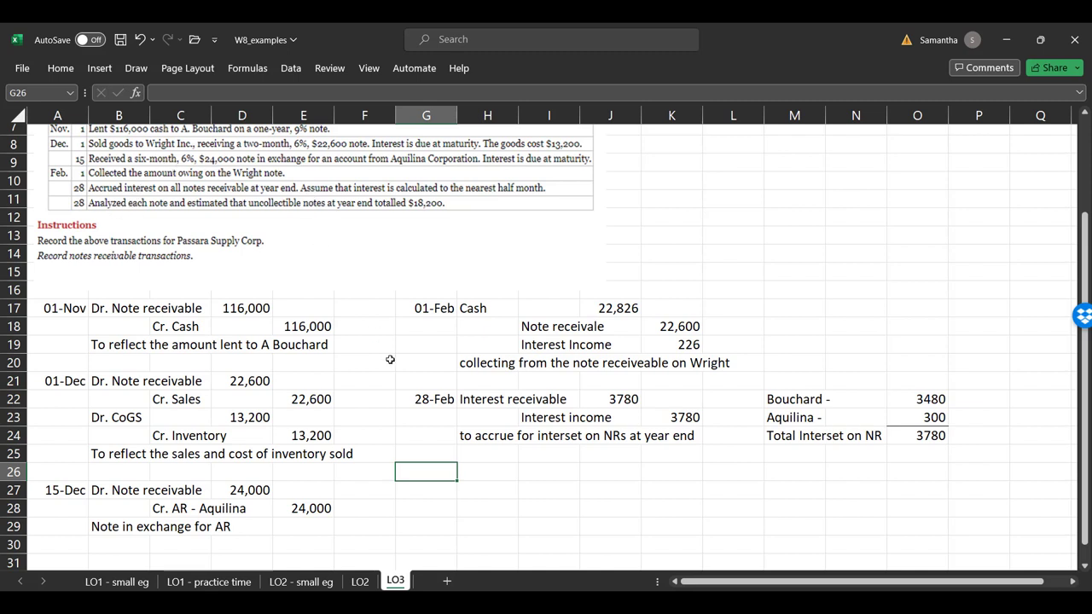
{"action": "type", "text": "Feb 28"}
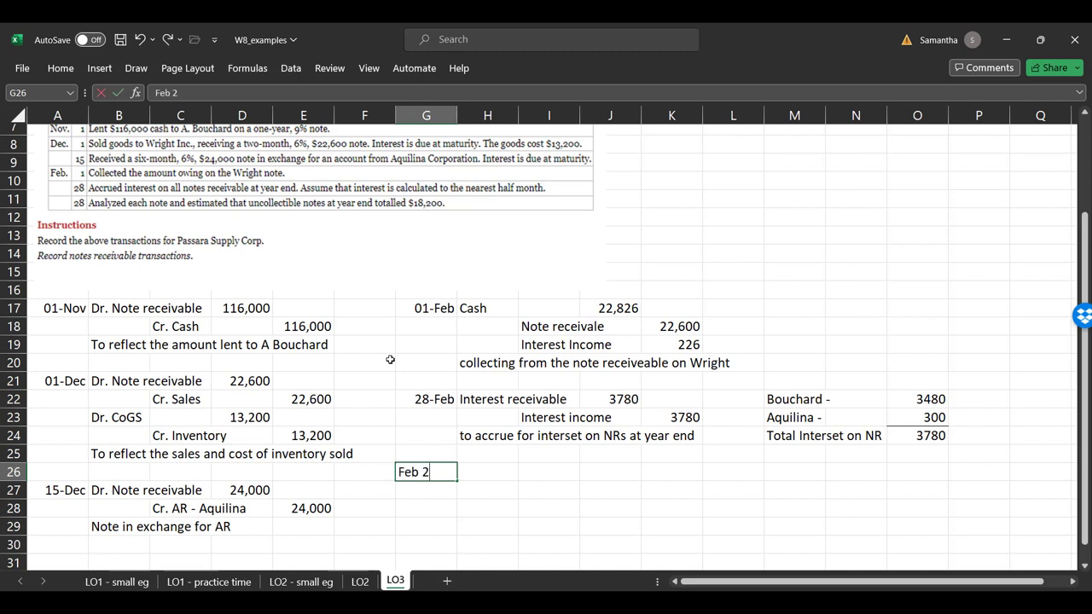
{"action": "key", "text": "Return"}
{"action": "key", "text": "Up"}
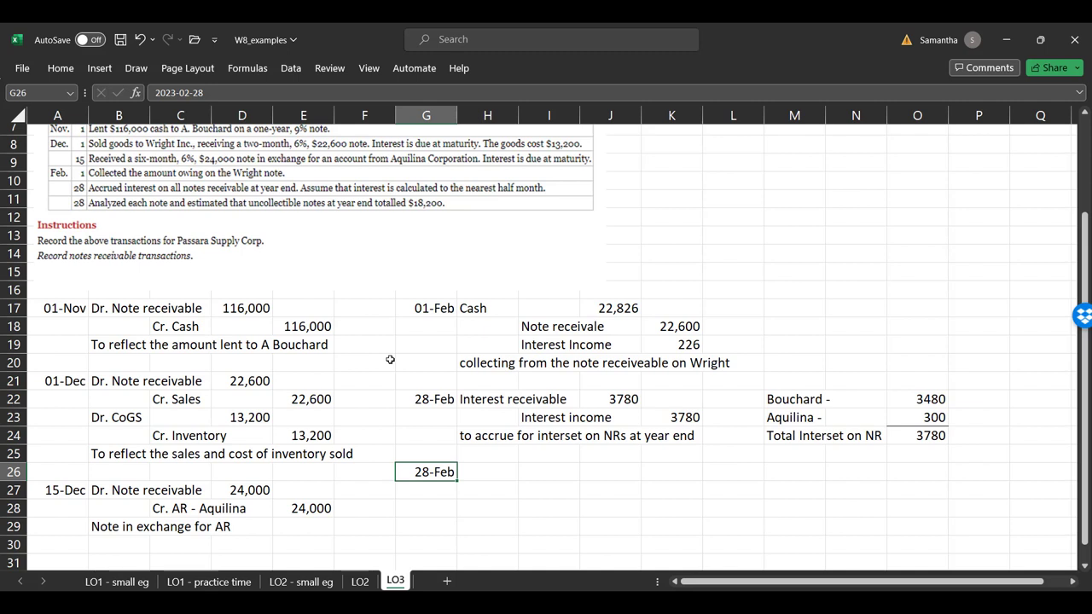
{"action": "left_click", "coordinate": [256, 314]}
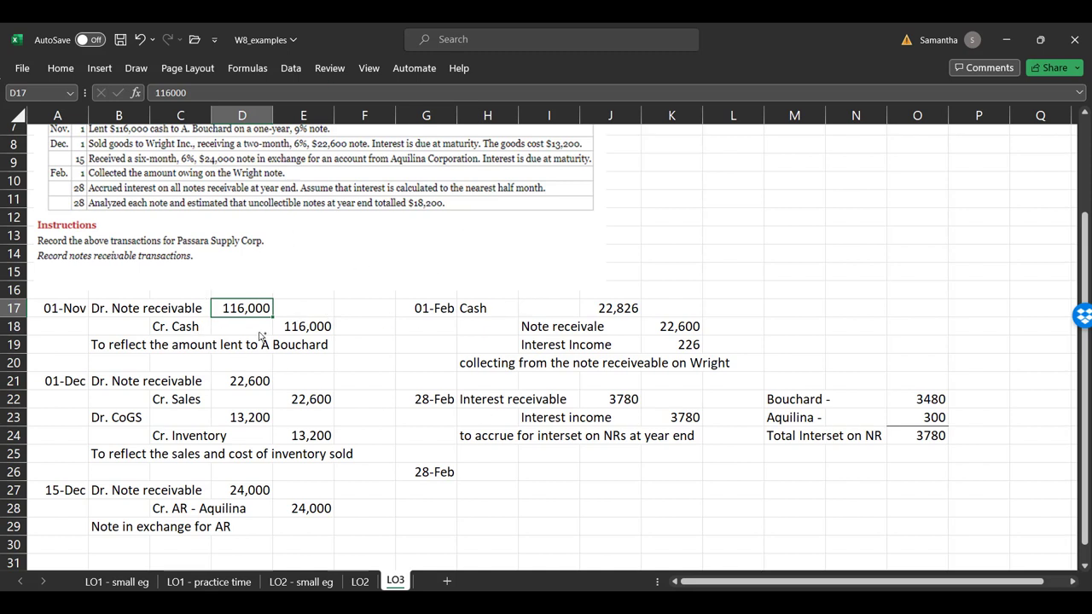
{"action": "left_click", "coordinate": [561, 360]}
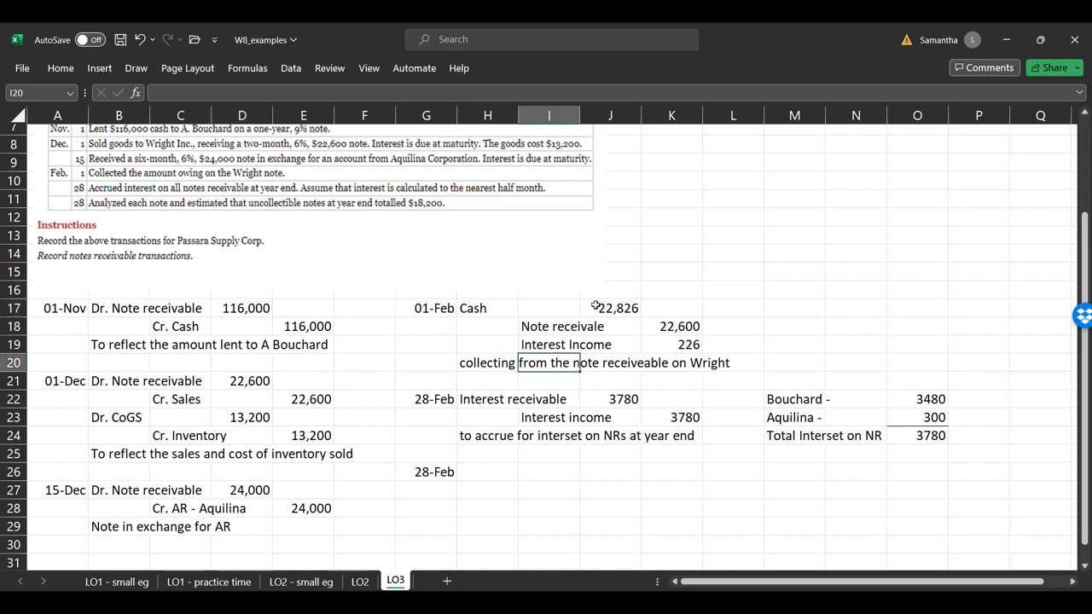
{"action": "left_click", "coordinate": [596, 305]}
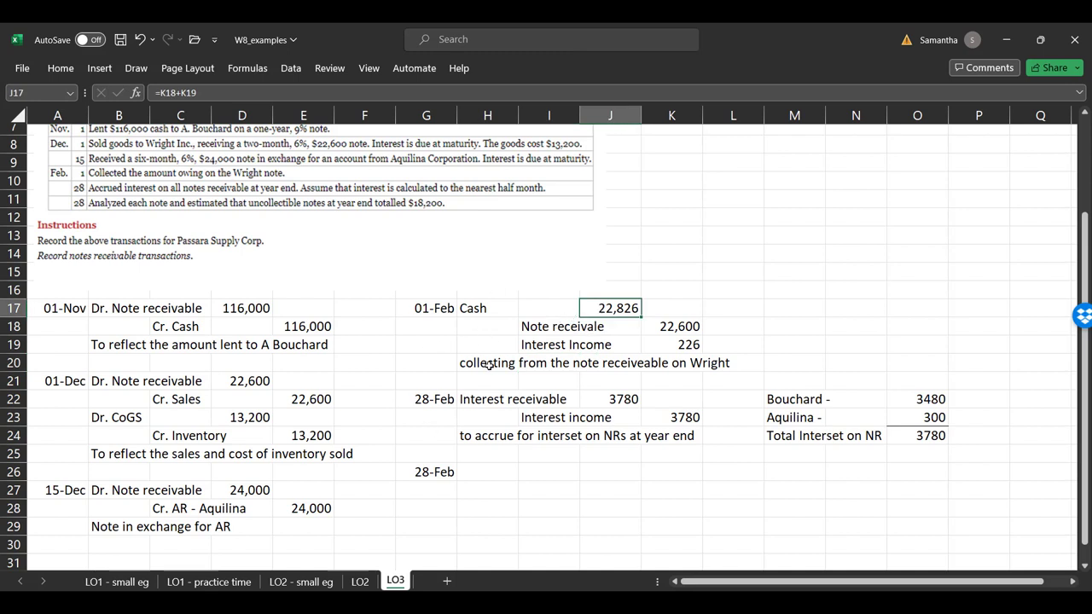
{"action": "left_click", "coordinate": [303, 471]}
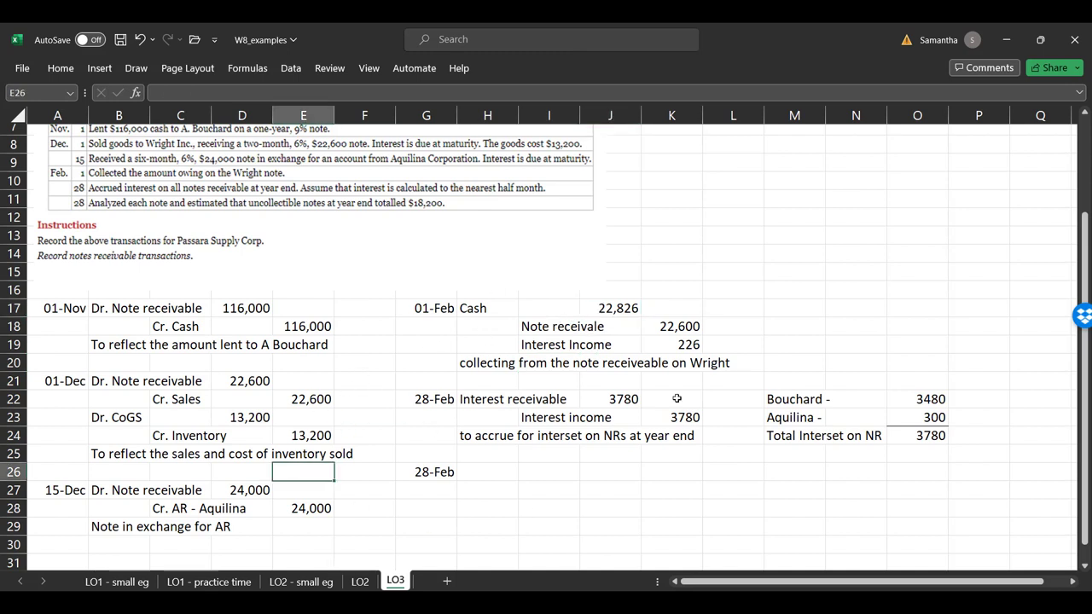
{"action": "left_click", "coordinate": [910, 414]}
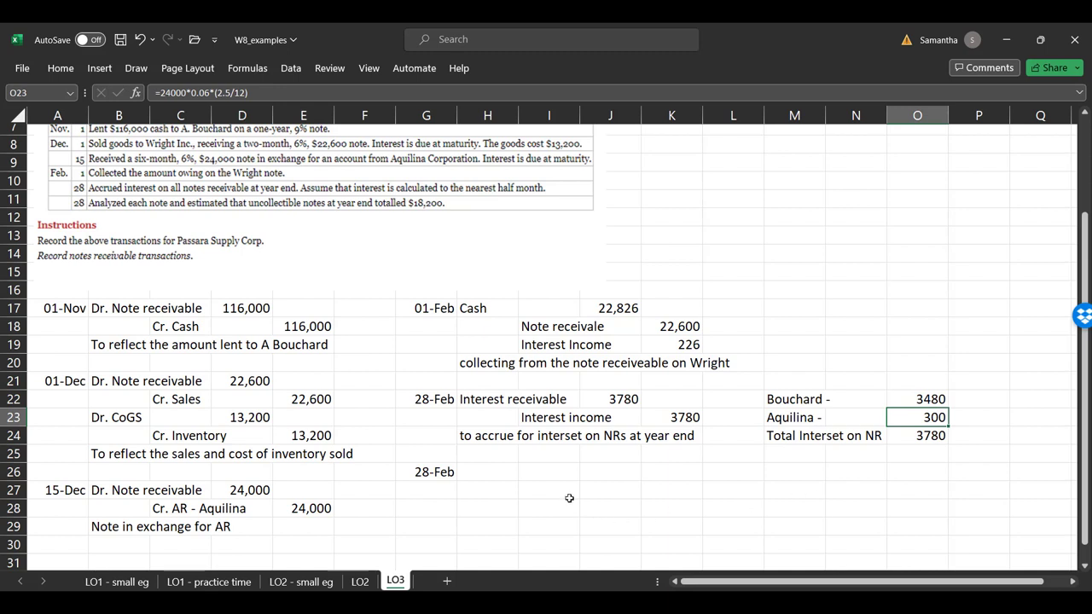
- Enter "Bad debt expense" in H26 as the debit line with an amount of 18,200 in J26
{"action": "left_click", "coordinate": [510, 474]}
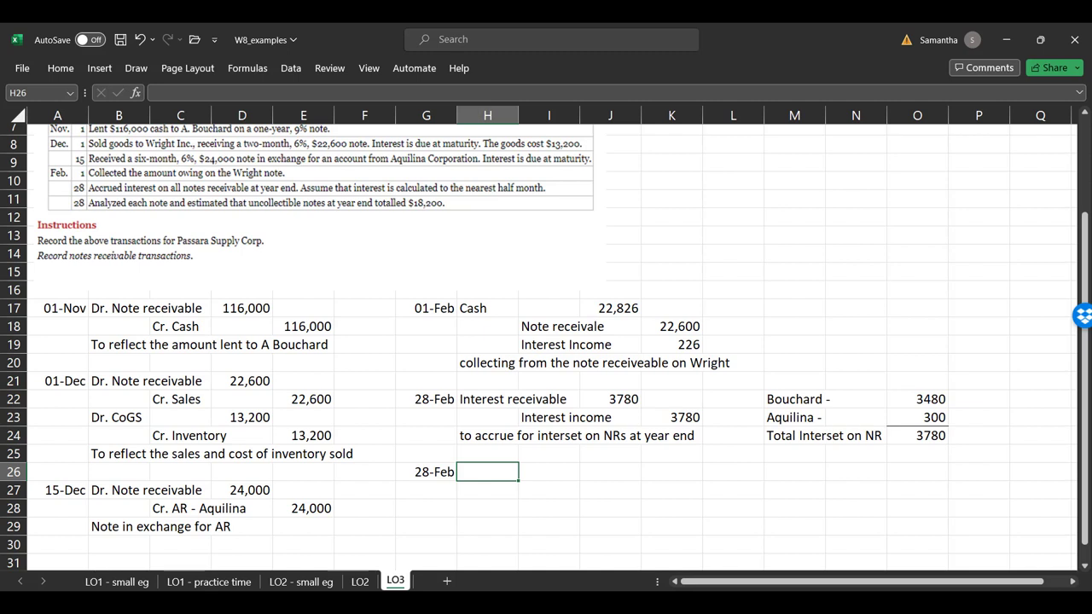
{"action": "type", "text": "Bad debt"}
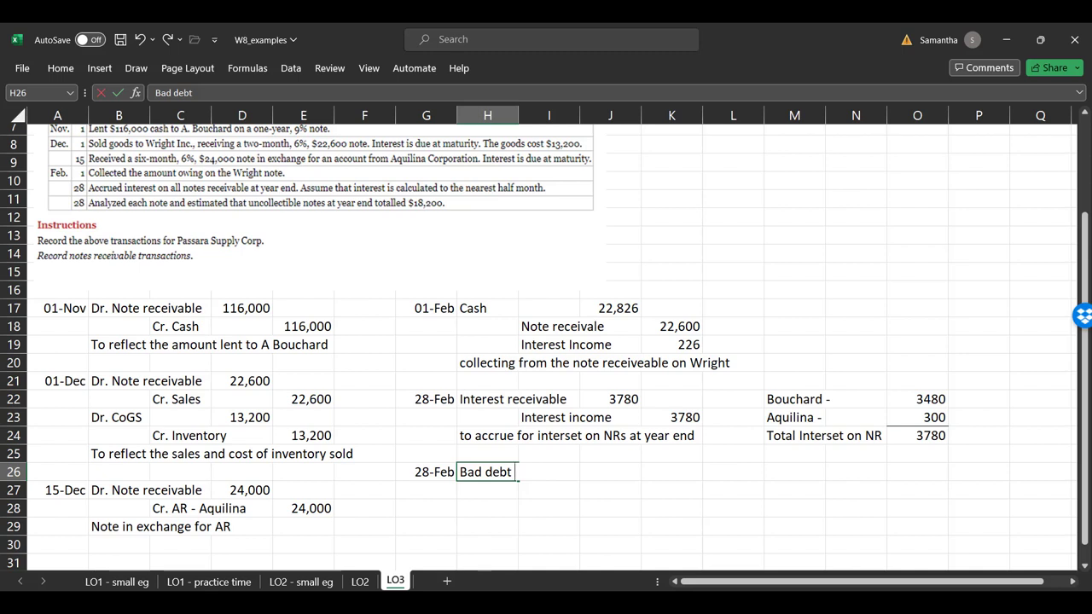
{"action": "type", "text": "d"}
{"action": "key", "text": "BackSpace"}
{"action": "type", "text": "expense"}
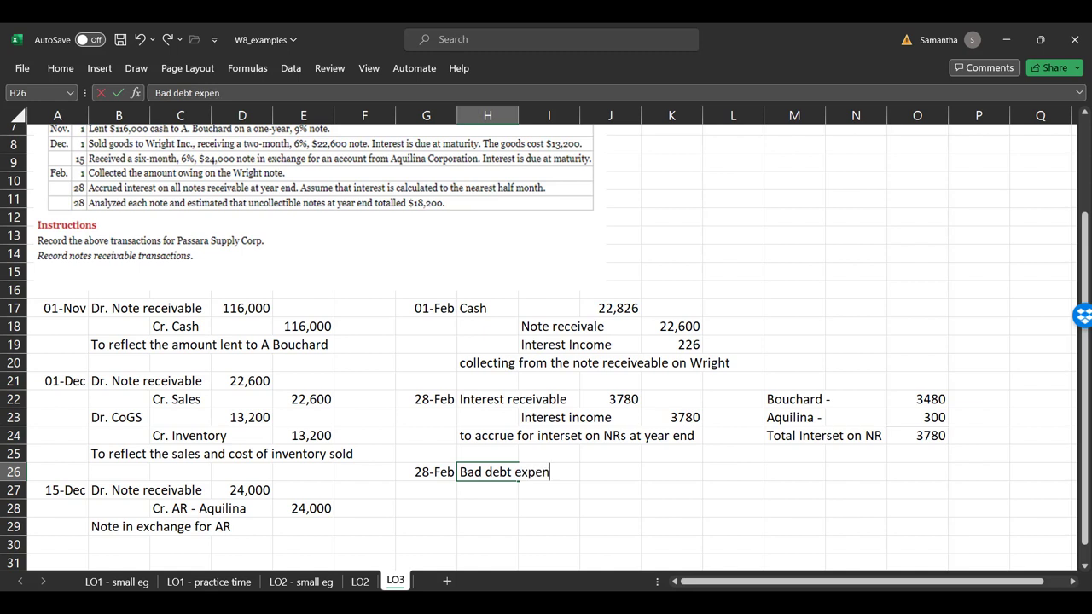
{"action": "key", "text": "Tab"}
{"action": "key", "text": "Tab"}
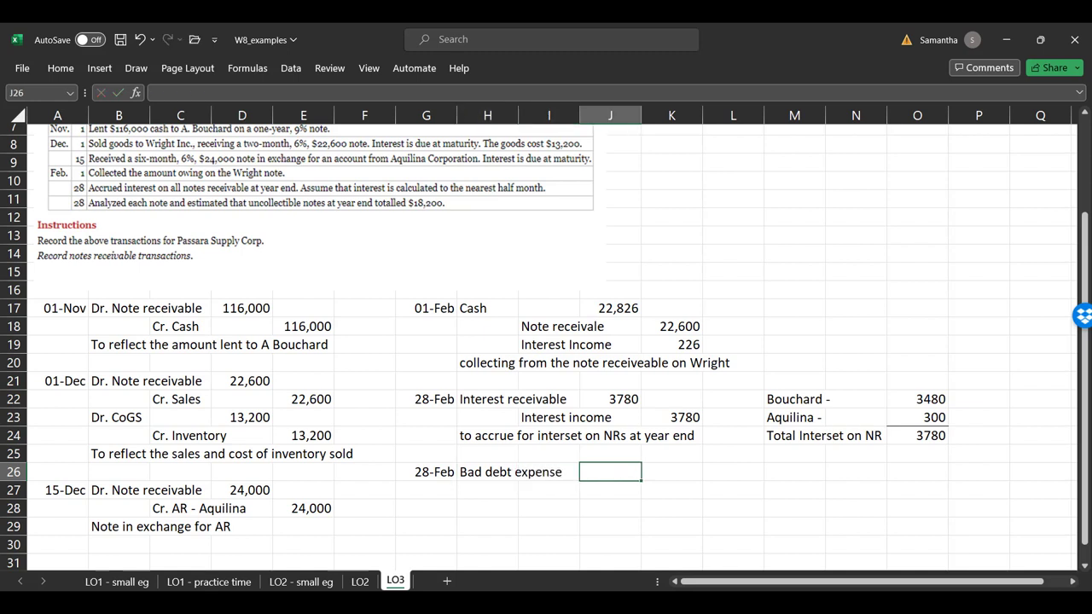
{"action": "type", "text": "18,200"}
- Enter "AFDA - Notes Receivable" in I27 as the credit line of the bad debt entry
{"action": "left_click", "coordinate": [549, 490]}
{"action": "type", "text": "AFDA - Note"}
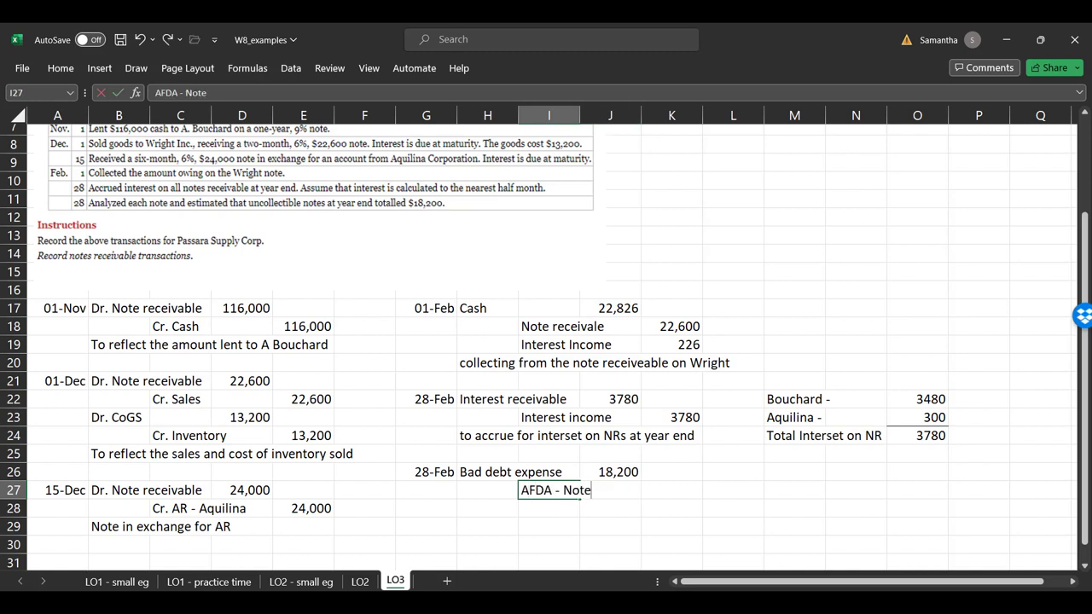
{"action": "type", "text": "s Receivable"}
{"action": "key", "text": "Return"}
- Link the AFDA credit amount in K27 to the bad debt expense debit in J26
{"action": "key", "text": "Up"}
{"action": "key", "text": "Right"}
{"action": "key", "text": "Right"}
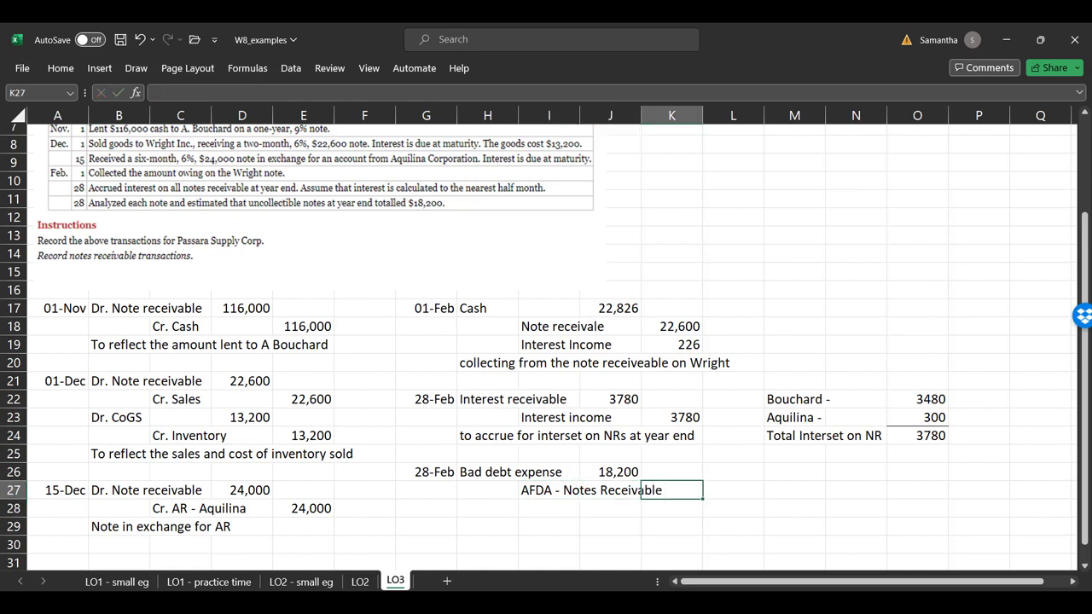
{"action": "type", "text": "="}
{"action": "key", "text": "Up"}
{"action": "key", "text": "Left"}
{"action": "key", "text": "Return"}
- Enter the explanation "to reflect the economic reality of NR at year." in H28 below the bad debt entry
{"action": "key", "text": "Left"}
{"action": "key", "text": "Left"}
{"action": "key", "text": "Left"}
{"action": "key", "text": "Left"}
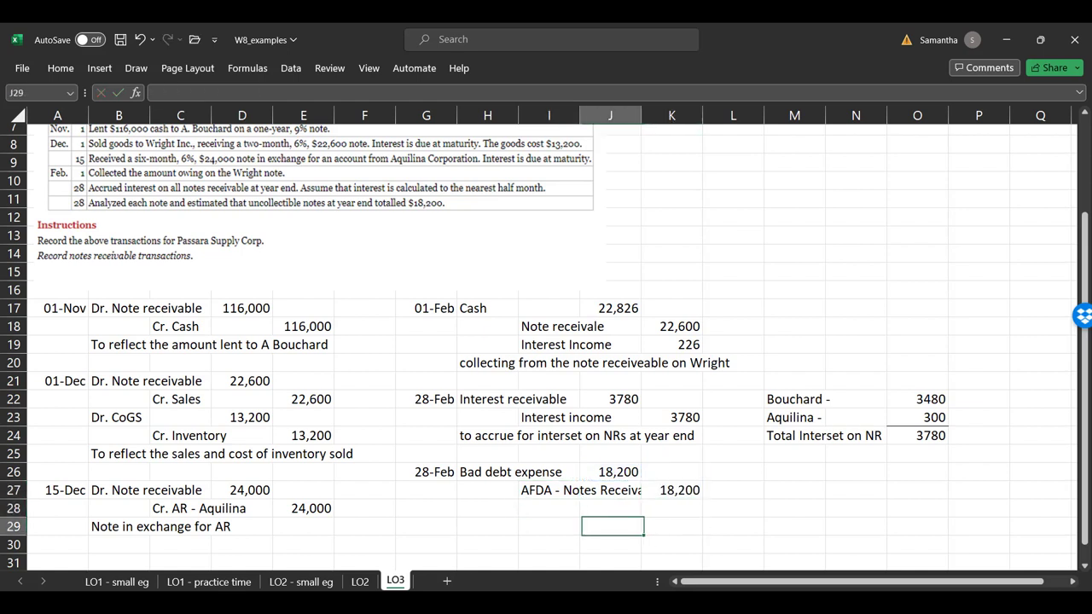
{"action": "key", "text": "Right"}
{"action": "type", "text": "t"}
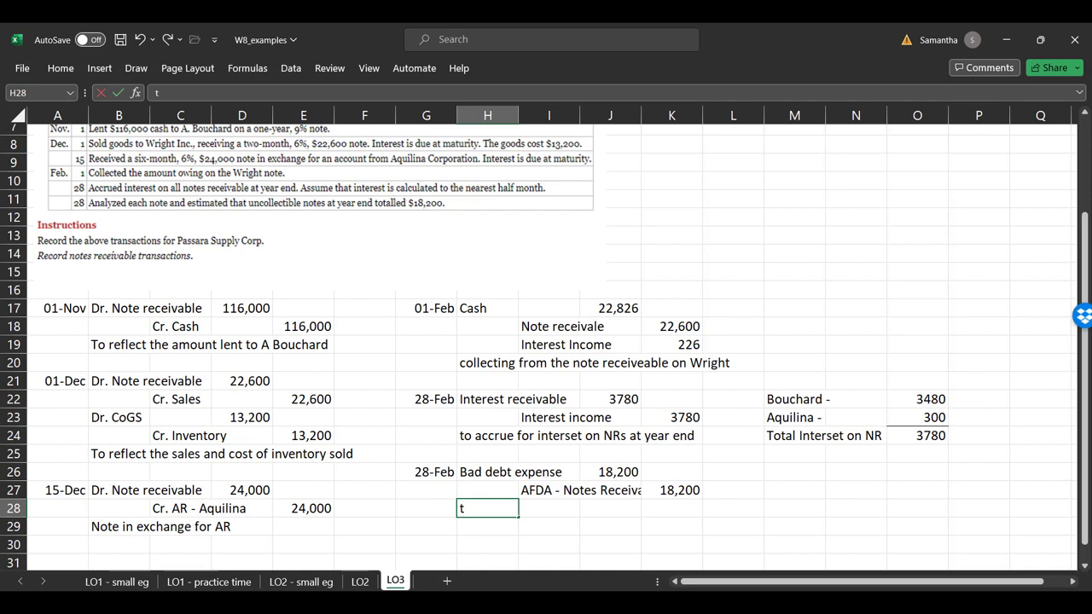
{"action": "type", "text": "o reflect the econo"}
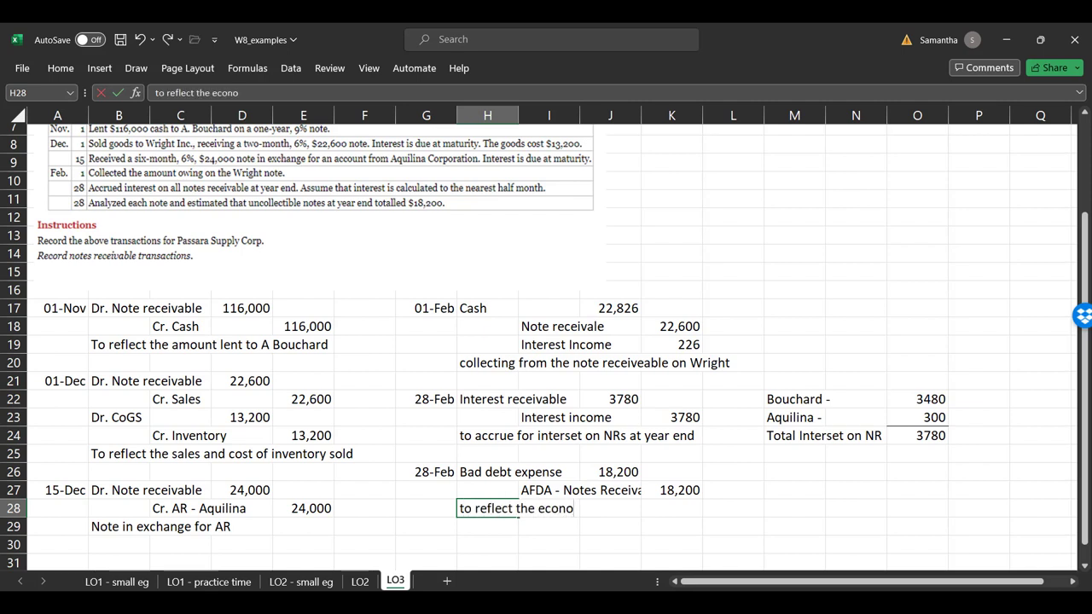
{"action": "type", "text": "mic reality"}
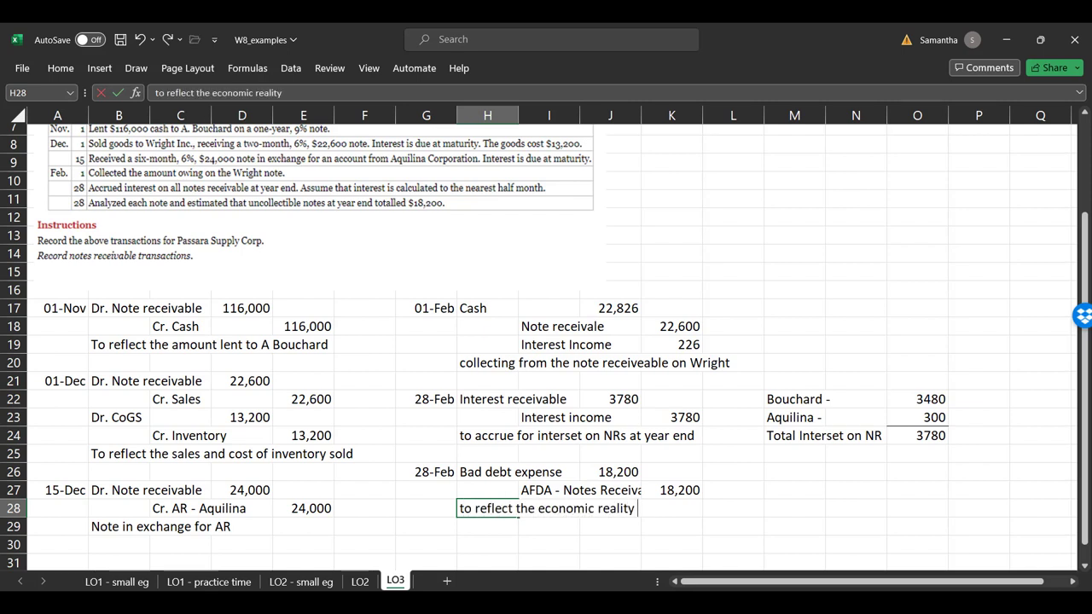
{"action": "type", "text": " of notes a"}
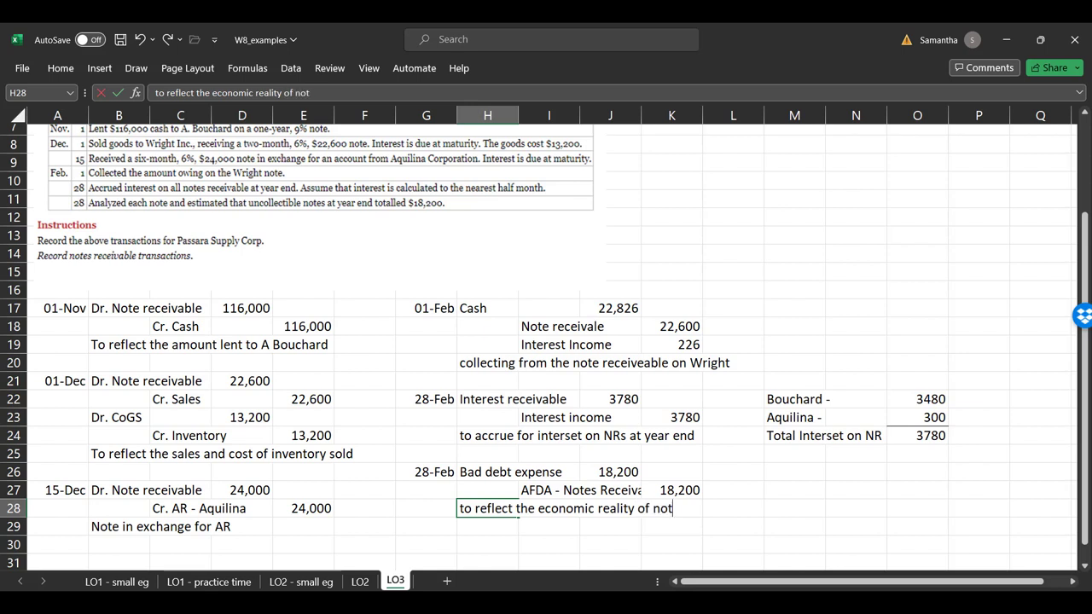
{"action": "key", "text": "BackSpace"}
{"action": "key", "text": "BackSpace"}
{"action": "key", "text": "BackSpace"}
{"action": "key", "text": "BackSpace"}
{"action": "key", "text": "BackSpace"}
{"action": "key", "text": "BackSpace"}
{"action": "key", "text": "BackSpace"}
{"action": "type", "text": "NR at year."}
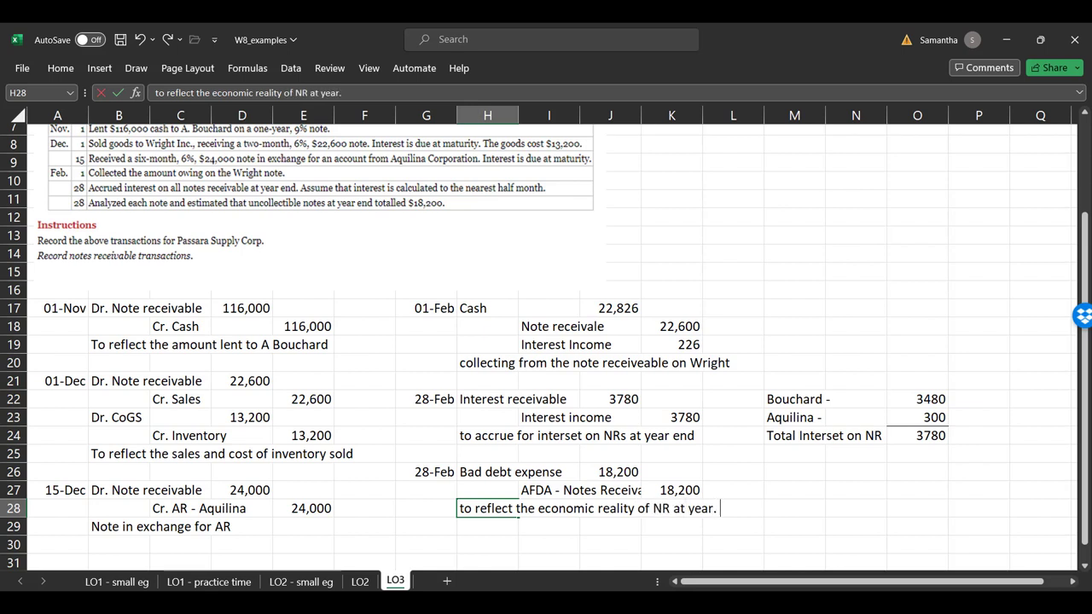
{"action": "key", "text": "Return"}
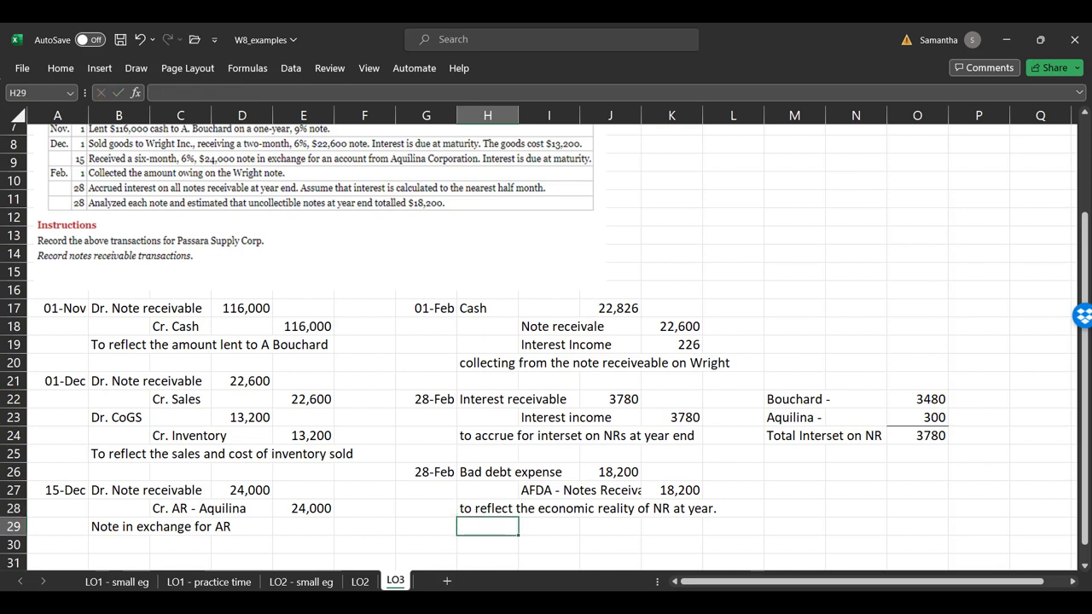